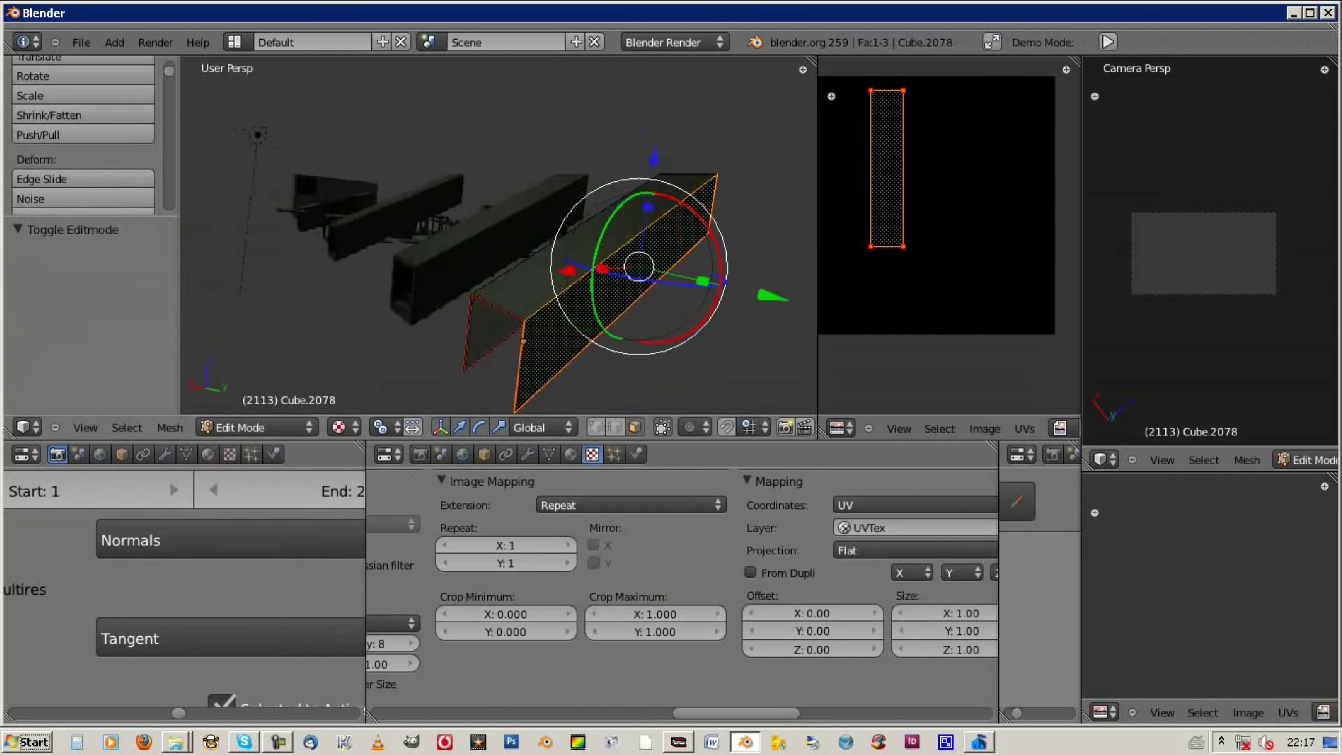
Step: Subdivide the beam's faces with two cuts and smooth its vertices
{"action": "key", "text": "w"}
{"action": "left_click", "coordinate": [494, 235]}
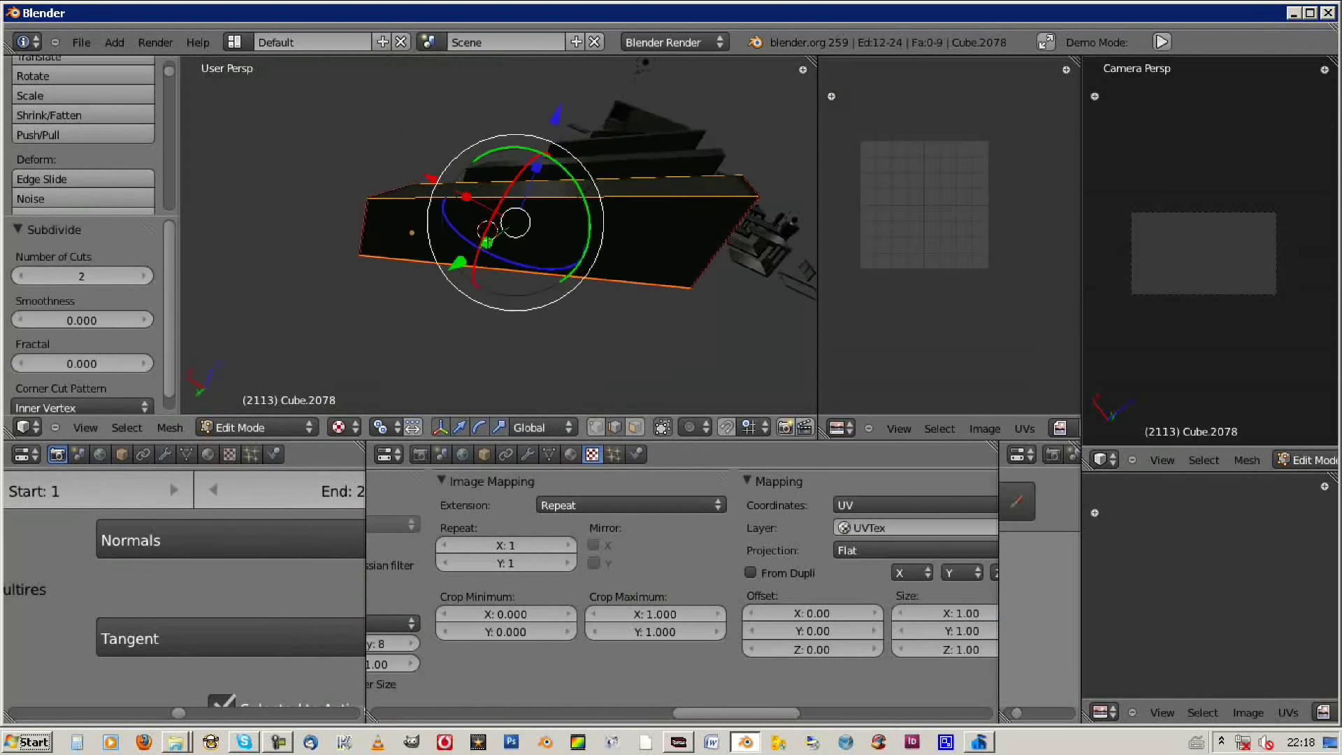
{"action": "key", "text": "w"}
{"action": "left_click", "coordinate": [569, 315]}
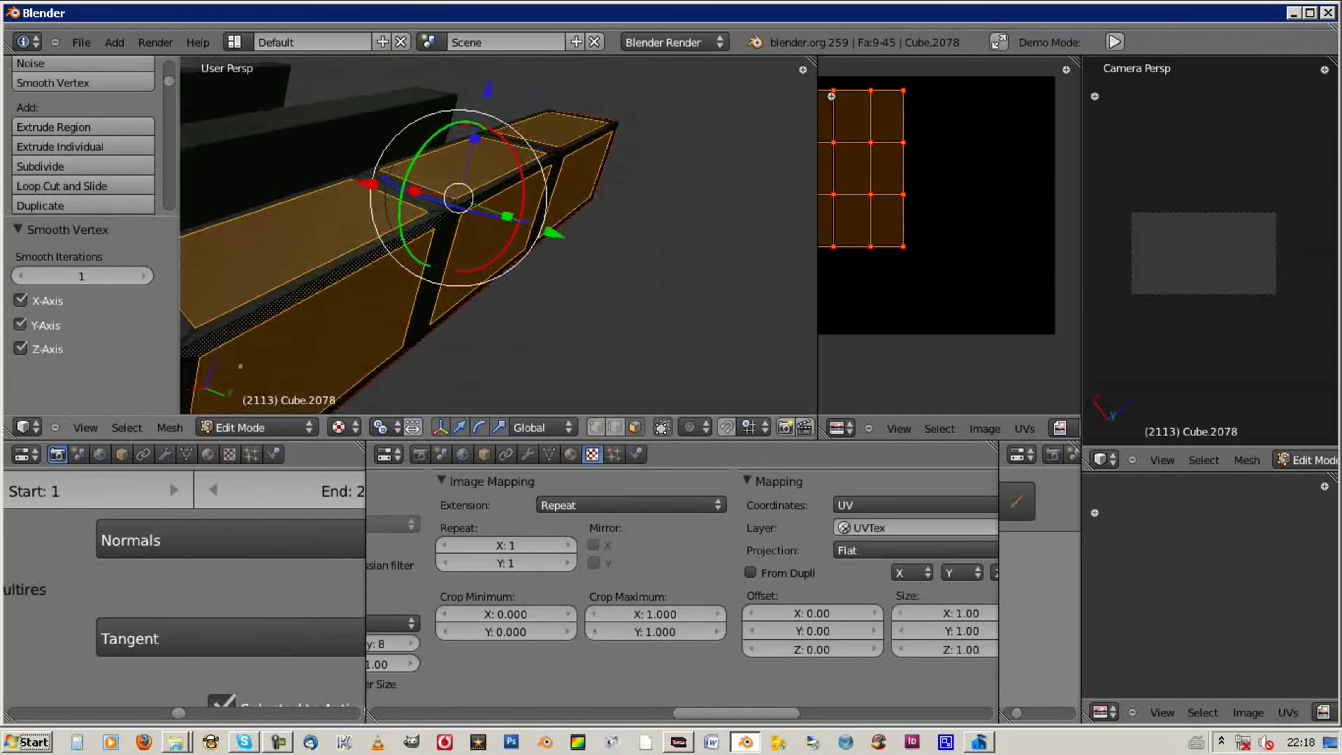
Step: Shrink/fatten the beam's faces along their normals and return to Object Mode
{"action": "key", "text": "alt+s"}
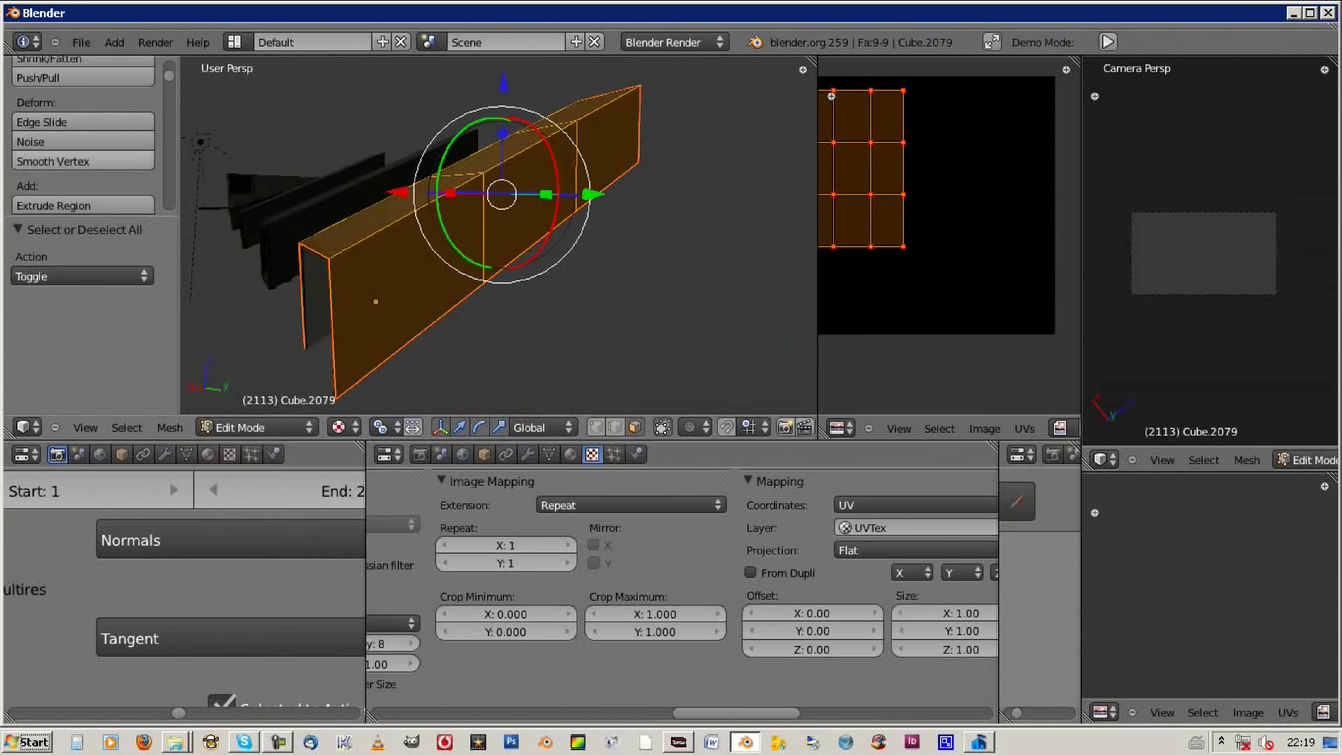
{"action": "key", "text": "w"}
{"action": "key", "text": "Tab"}
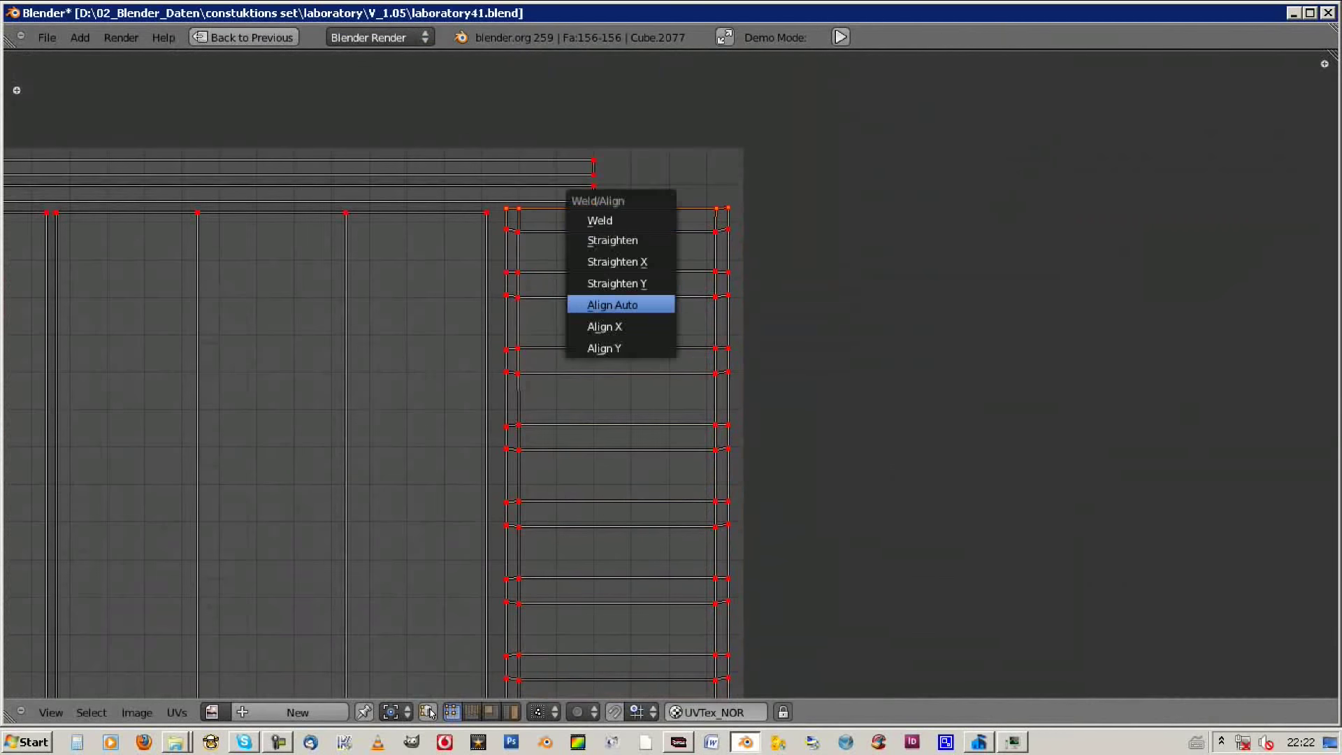
Step: Auto-align the stair's UV points, then browse up to the parent V_1.05 folder
{"action": "left_click", "coordinate": [600, 442]}
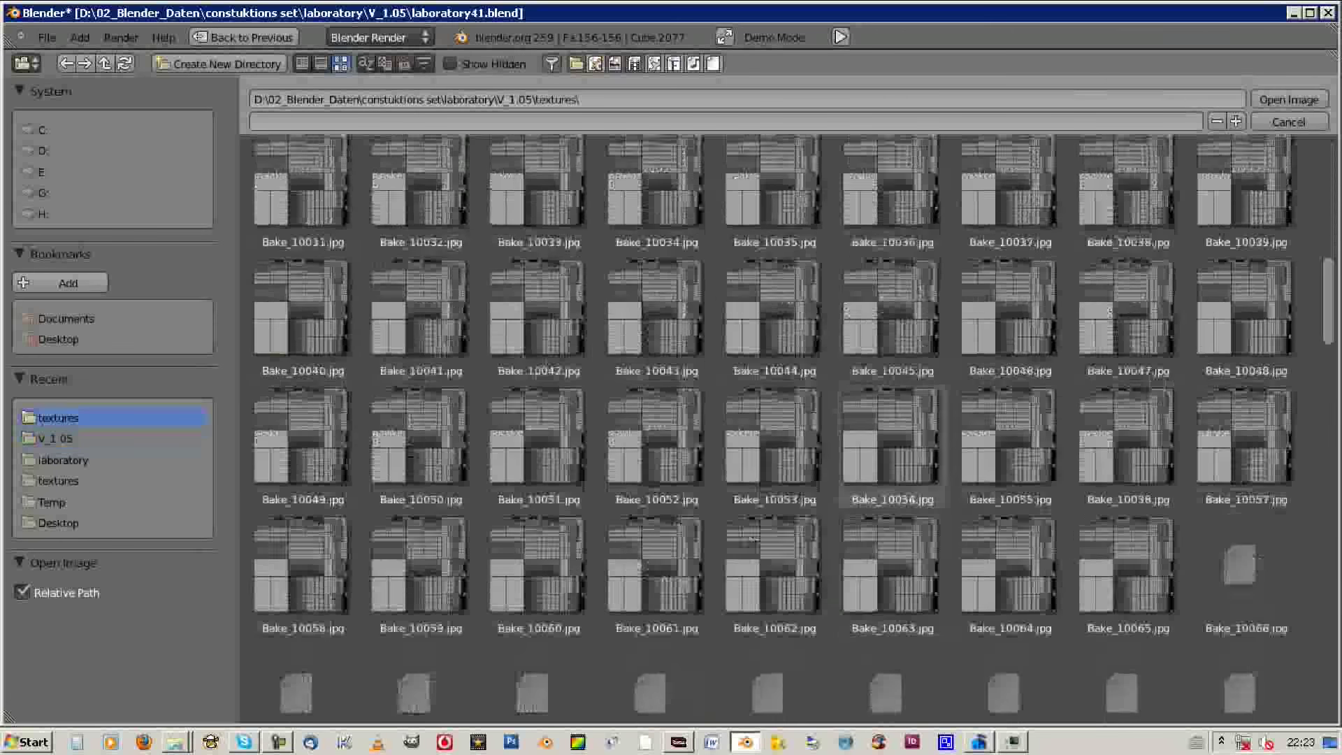
{"action": "scroll", "coordinate": [1009, 378], "scroll_direction": "up", "scroll_amount": 10}
{"action": "scroll", "coordinate": [1010, 378], "scroll_direction": "up", "scroll_amount": 10}
{"action": "scroll", "coordinate": [1010, 377], "scroll_direction": "up", "scroll_amount": 10}
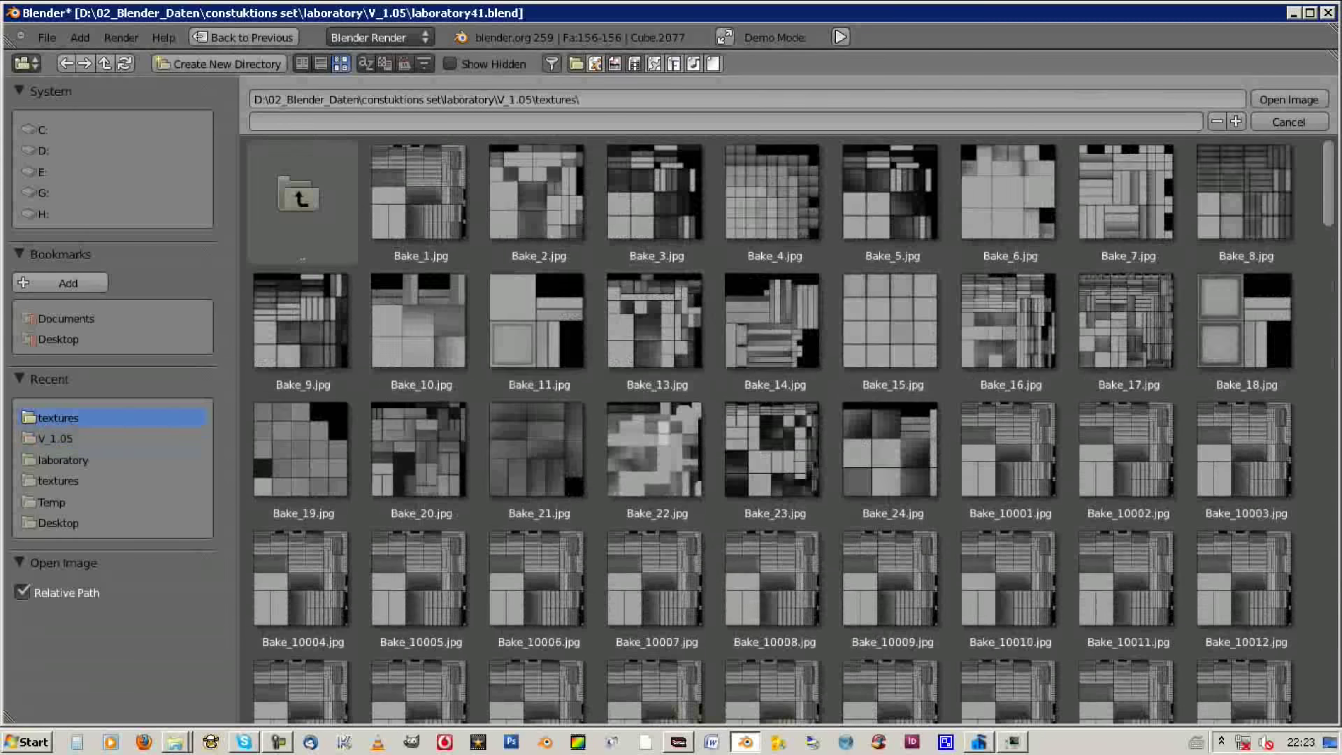
{"action": "left_click", "coordinate": [301, 199]}
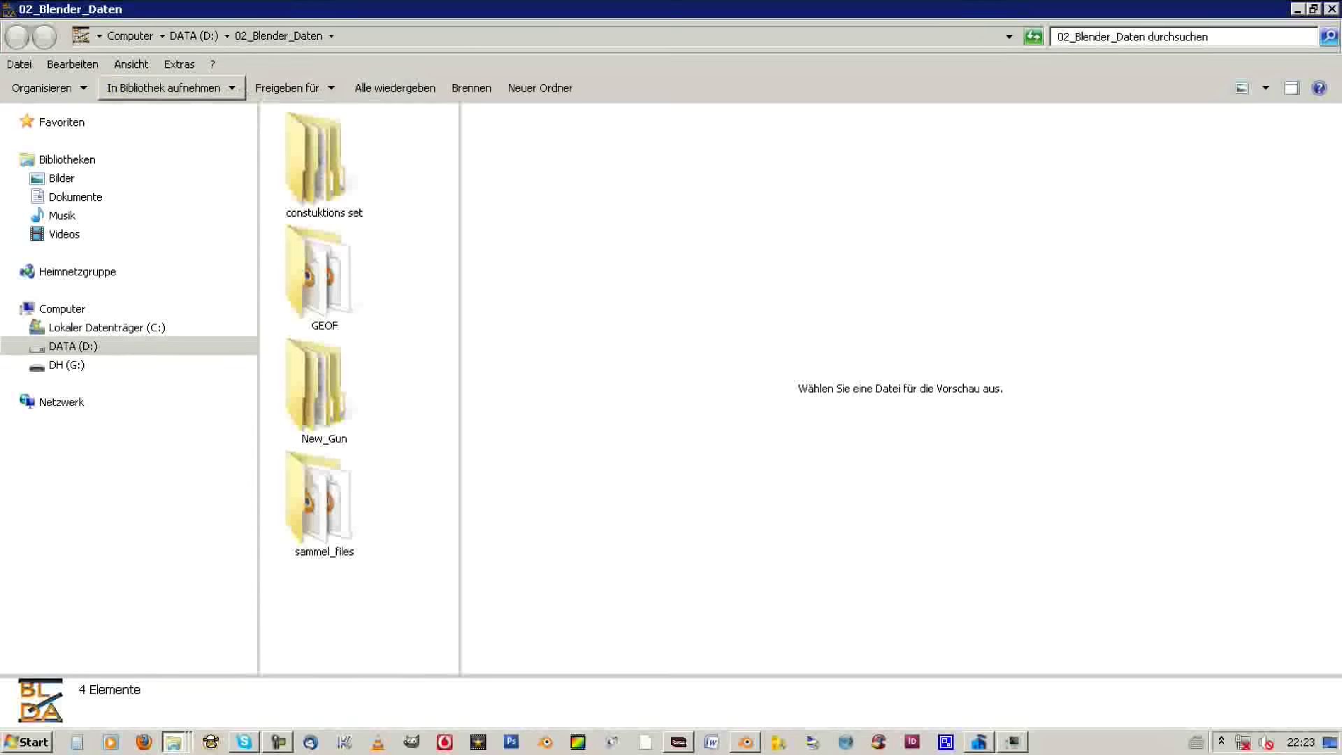
Step: Delete the 232 numbered Bake images plus Bake_10001.jpg from the textures folder
{"action": "scroll", "coordinate": [734, 384], "scroll_direction": "down", "scroll_amount": 15}
{"action": "scroll", "coordinate": [733, 384], "scroll_direction": "down", "scroll_amount": 15}
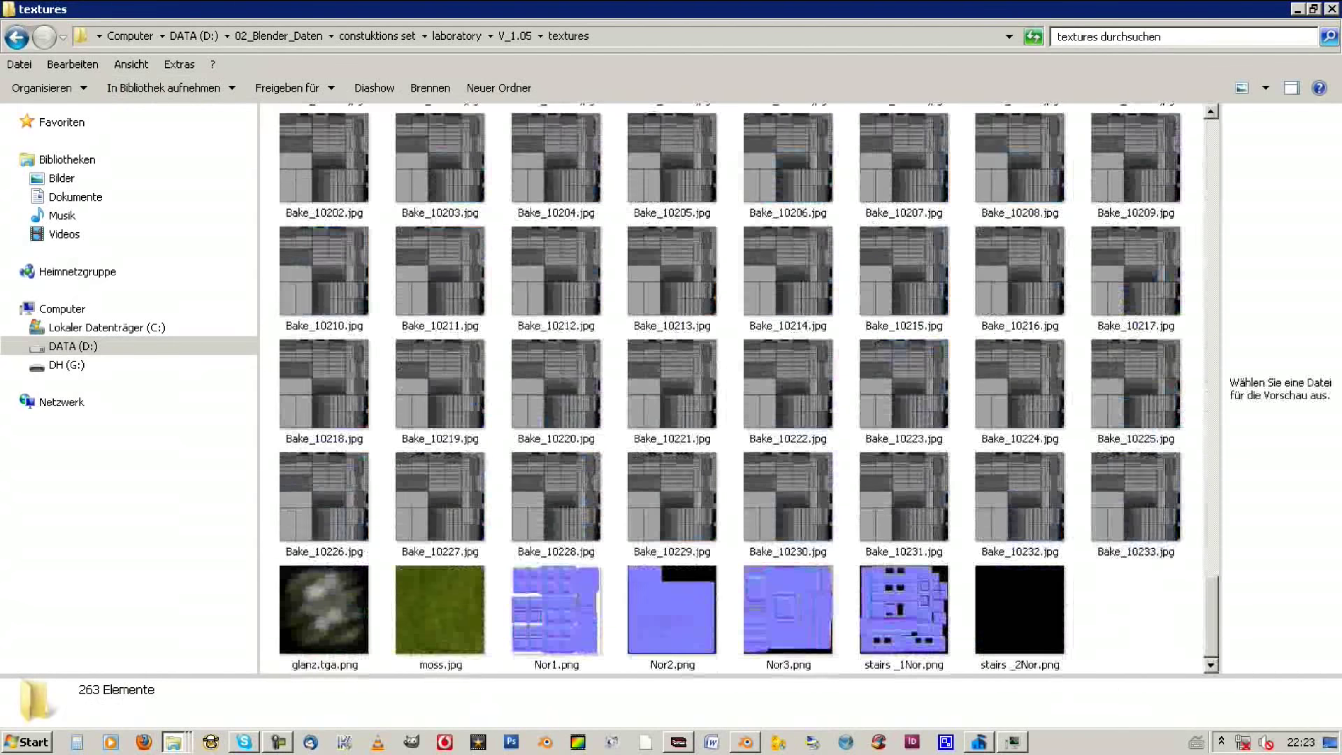
{"action": "mouse_move", "coordinate": [688, 477]}
{"action": "left_mouse_down"}
{"action": "mouse_move", "coordinate": [1193, 518]}
{"action": "mouse_move", "coordinate": [294, 489]}
{"action": "left_mouse_up"}
{"action": "right_click", "coordinate": [692, 664]}
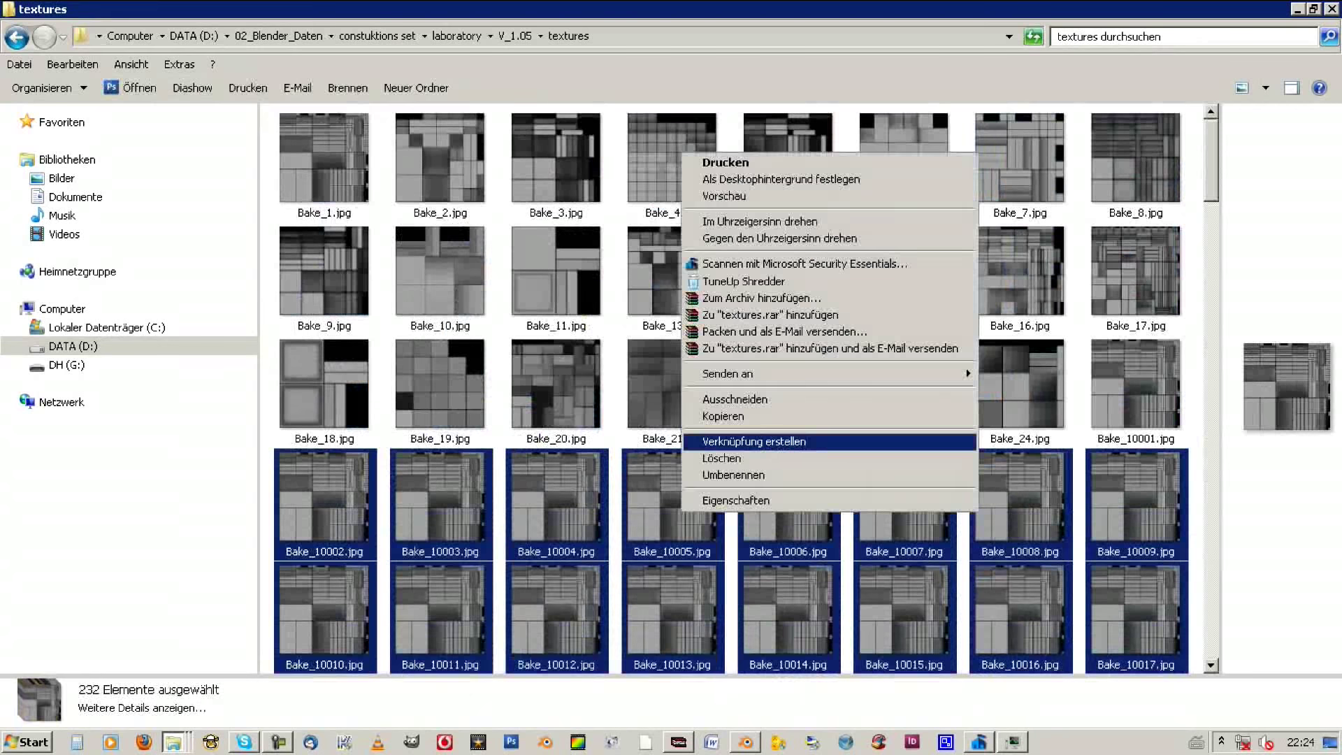
{"action": "left_click", "coordinate": [809, 617]}
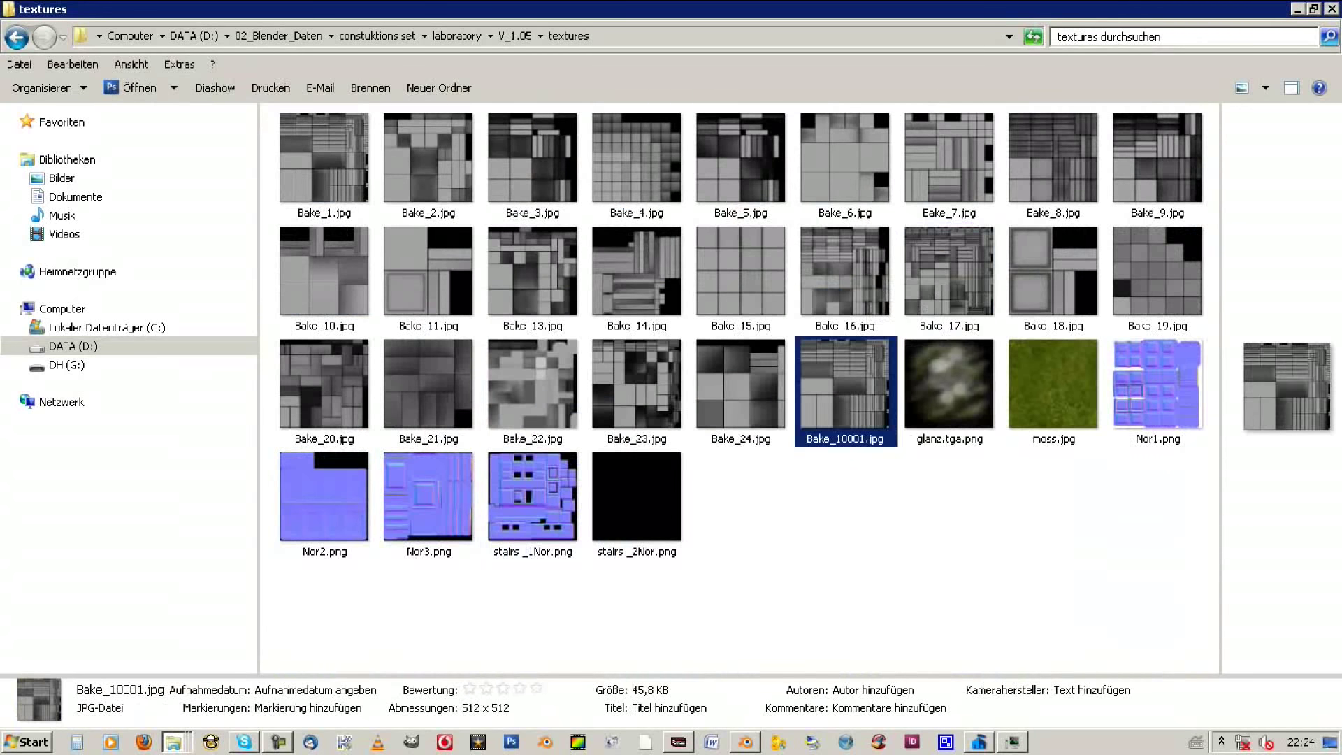
{"action": "right_click", "coordinate": [835, 392]}
{"action": "left_click", "coordinate": [869, 678]}
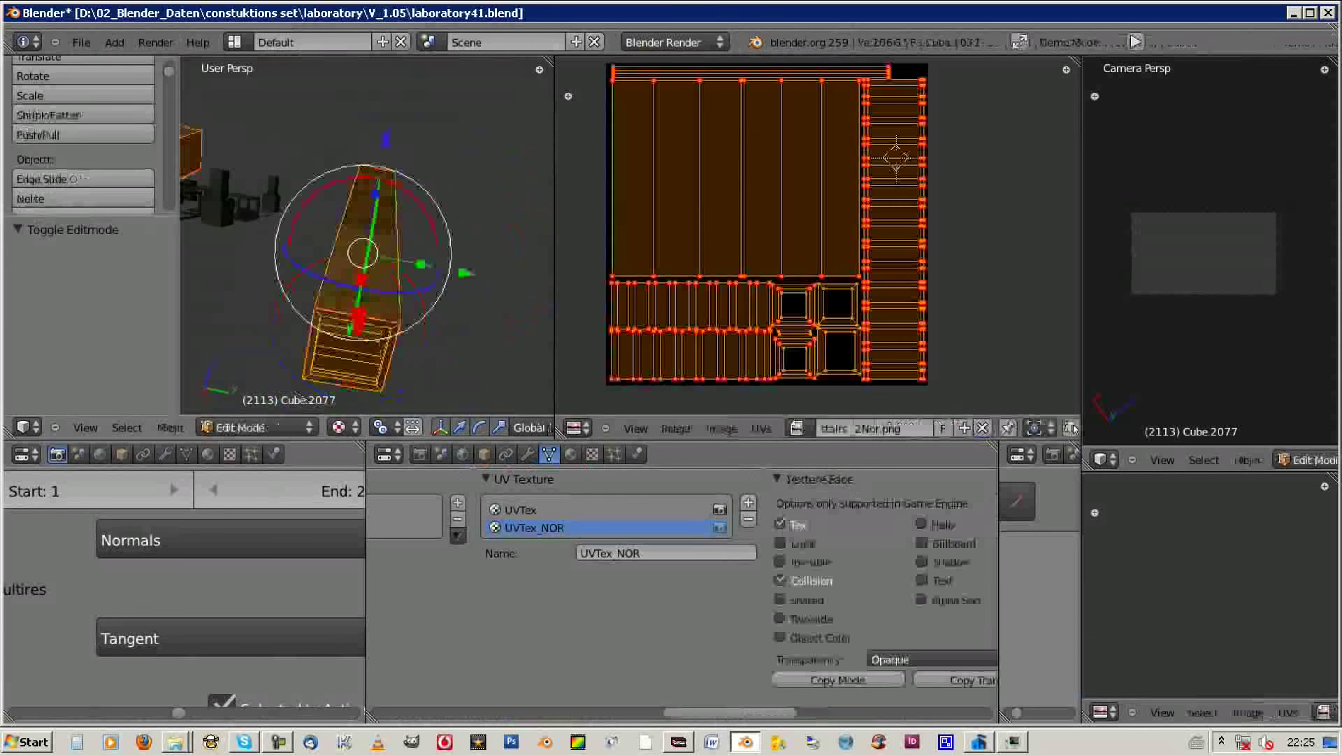
Step: Duplicate the beam, subdivide the copy, and slide the new edge loop toward the top edge
{"action": "key", "text": "Tab"}
{"action": "key", "text": "shift+d"}
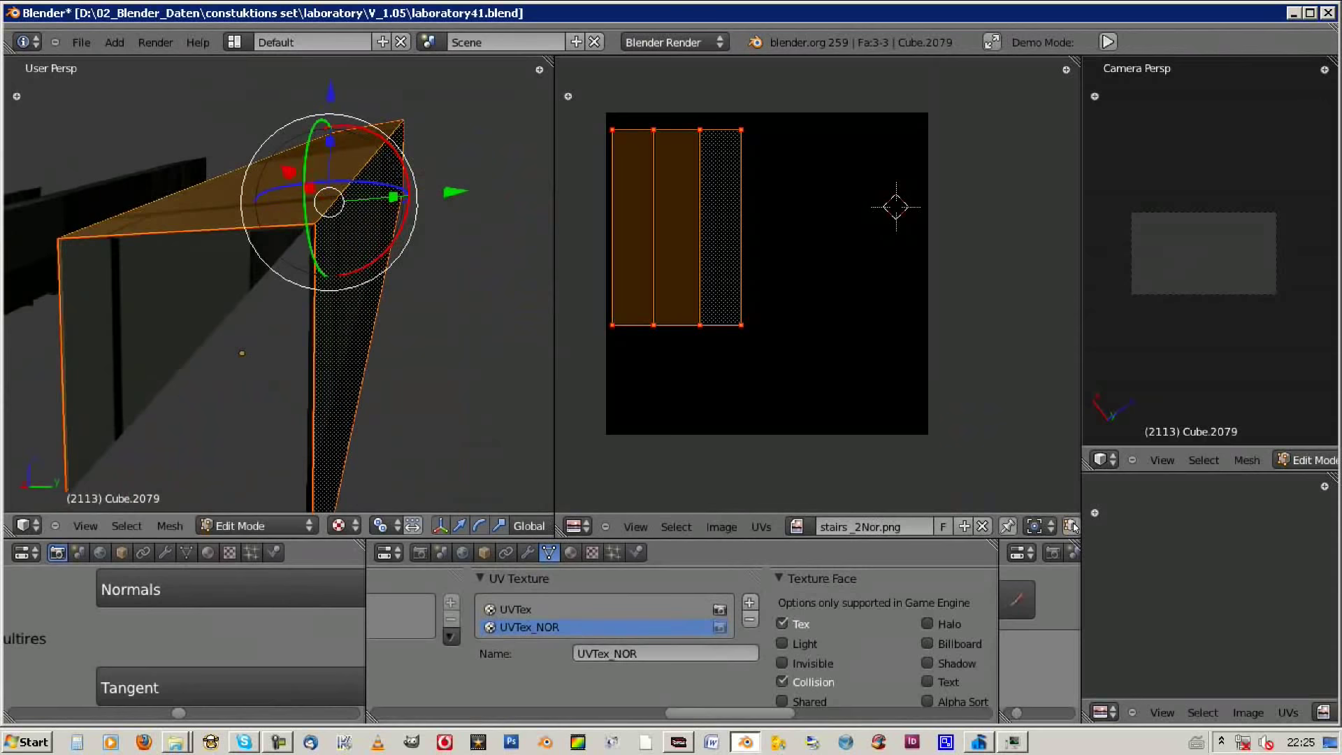
{"action": "key", "text": "Return"}
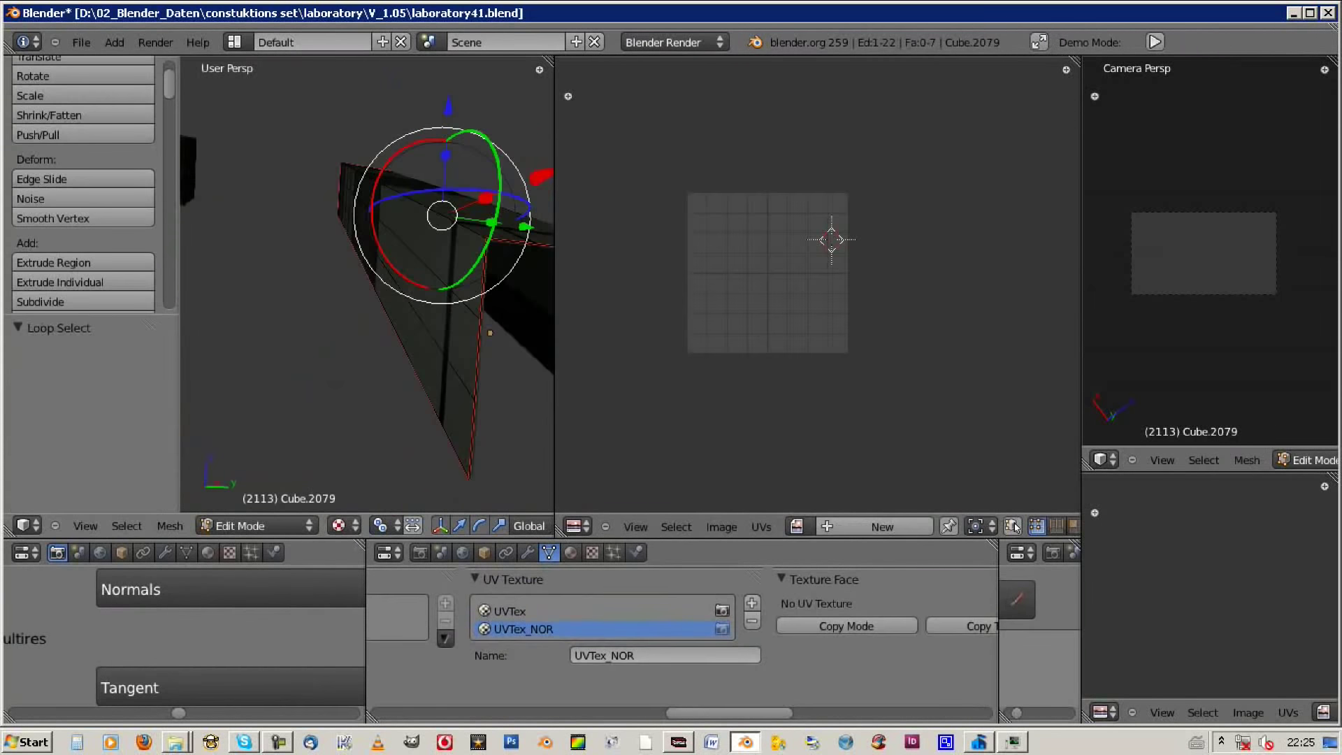
{"action": "key", "text": "ctrl+Up"}
{"action": "key", "text": "ctrl+e"}
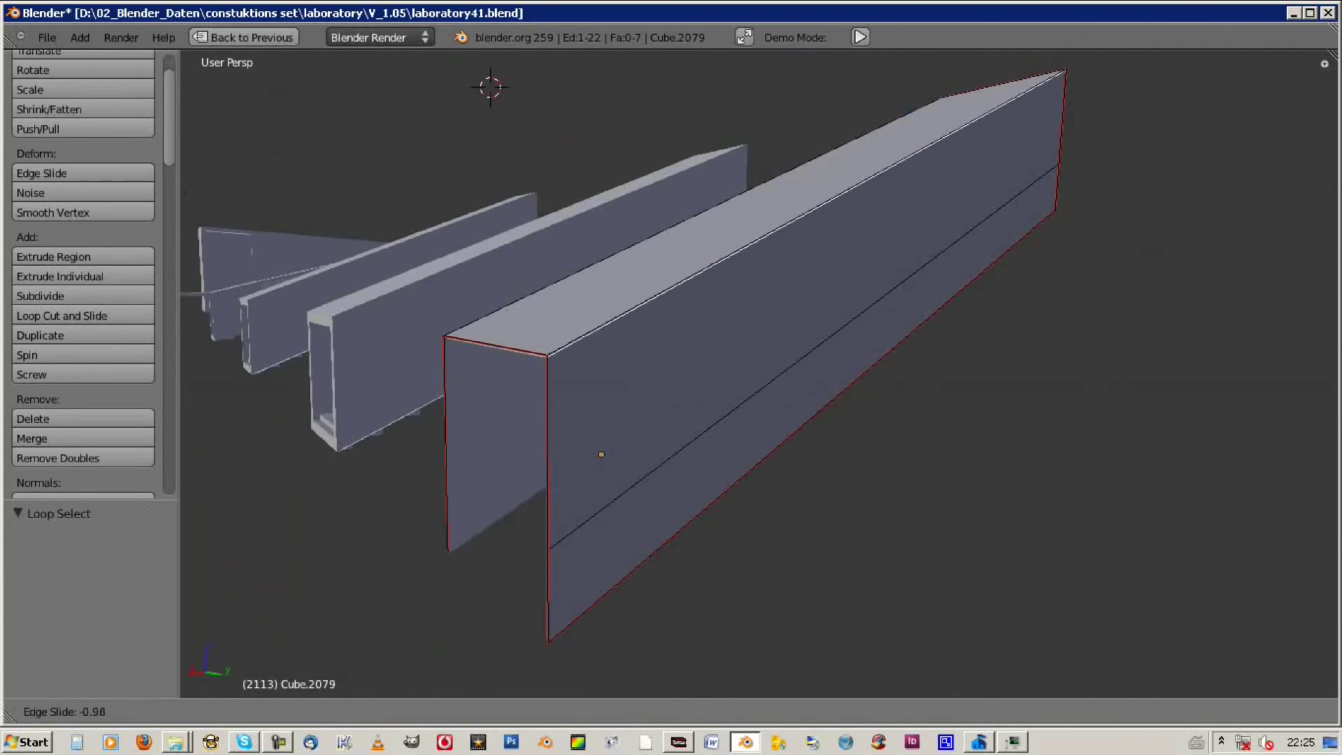
{"action": "left_click", "coordinate": [601, 454]}
{"action": "mouse_move", "coordinate": [601, 454]}
{"action": "middle_mouse_down"}
{"action": "mouse_move", "coordinate": [622, 491]}
{"action": "mouse_move", "coordinate": [573, 513]}
{"action": "mouse_move", "coordinate": [587, 643]}
{"action": "middle_mouse_up"}
Step: Shift the beam's edges, add two-cut subdivisions and move the new edges into place
{"action": "key", "text": "g"}
{"action": "left_click", "coordinate": [562, 521]}
{"action": "key", "text": "w"}
{"action": "key", "text": "g"}
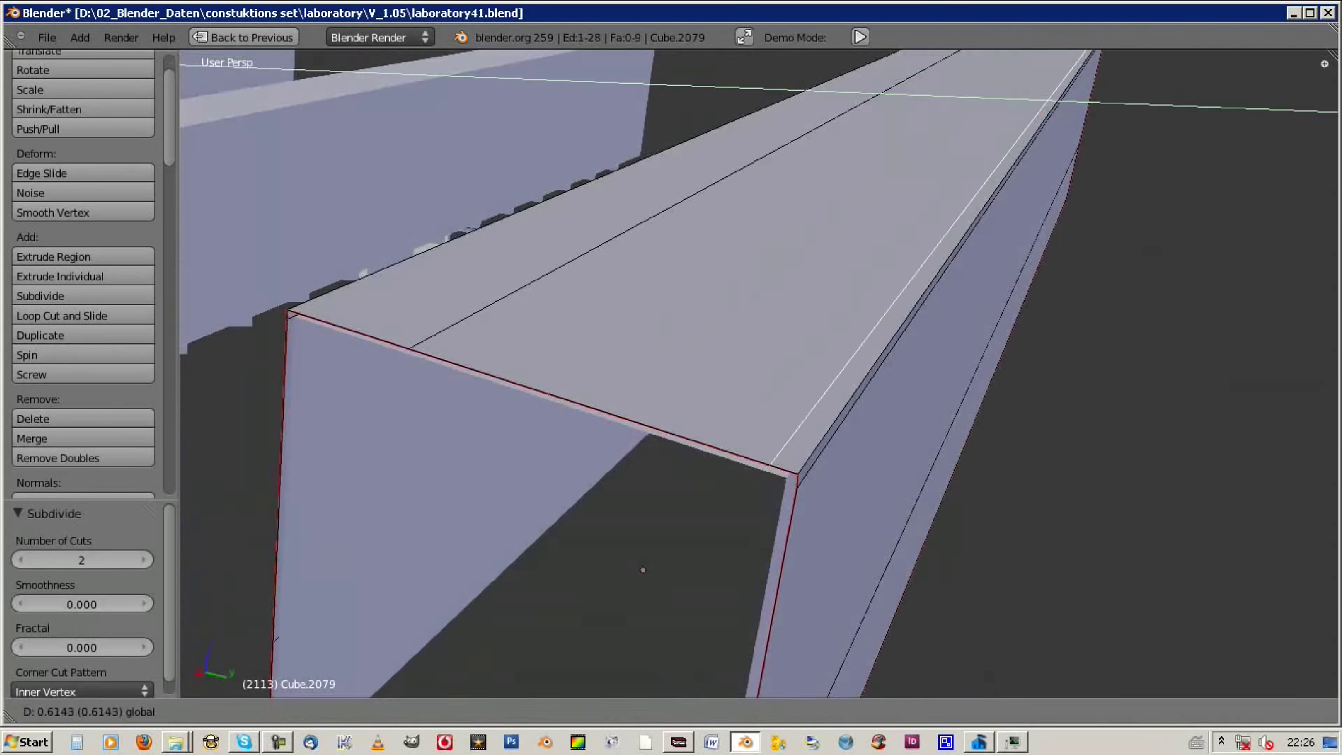
{"action": "left_click", "coordinate": [588, 644]}
{"action": "mouse_move", "coordinate": [587, 643]}
{"action": "middle_mouse_down"}
{"action": "mouse_move", "coordinate": [878, 553]}
{"action": "mouse_move", "coordinate": [909, 489]}
{"action": "mouse_move", "coordinate": [978, 455]}
{"action": "middle_mouse_up"}
{"action": "key", "text": "ctrl+Up"}
{"action": "key", "text": "Tab"}
{"action": "key", "text": "Tab"}
{"action": "middle_click_drag", "start_coordinate": [364, 279], "coordinate": [391, 293]}
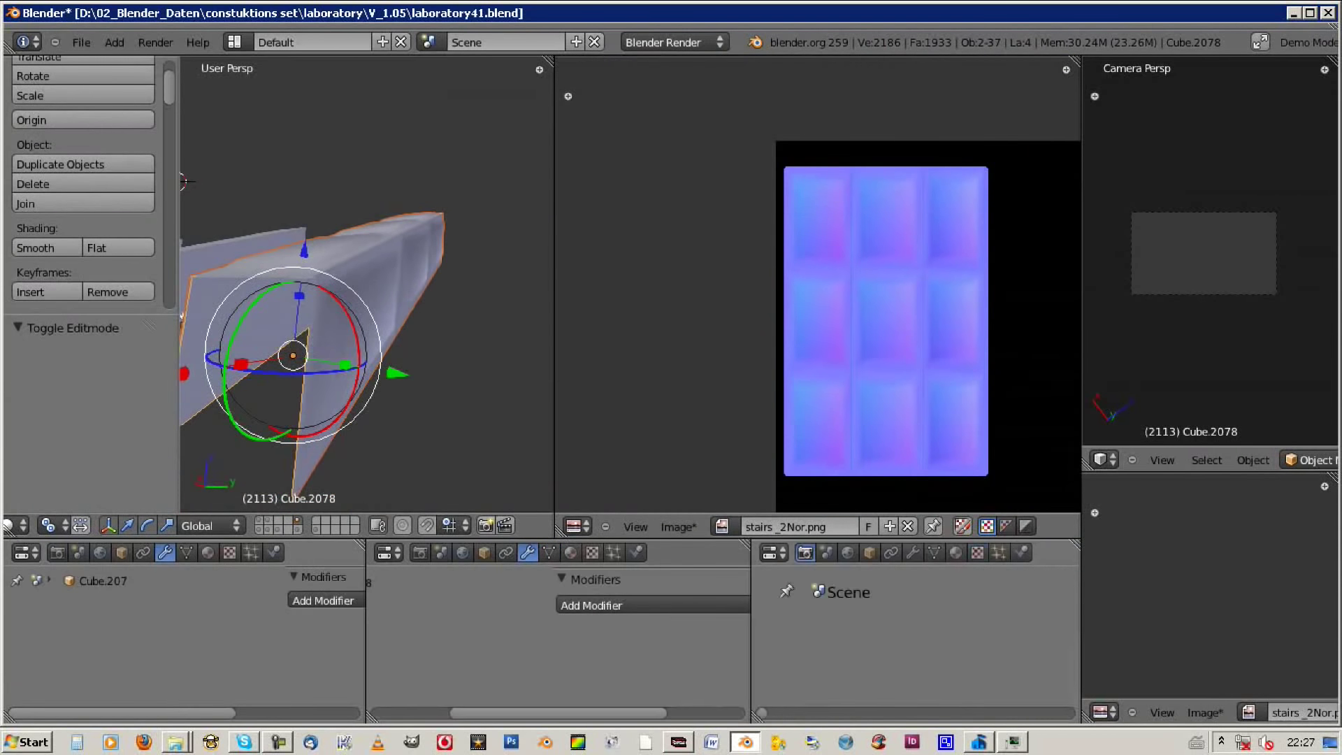
Step: Add a Subsurf modifier to the beam piece and return to Object Mode
{"action": "left_click", "coordinate": [591, 605]}
{"action": "left_click", "coordinate": [619, 564]}
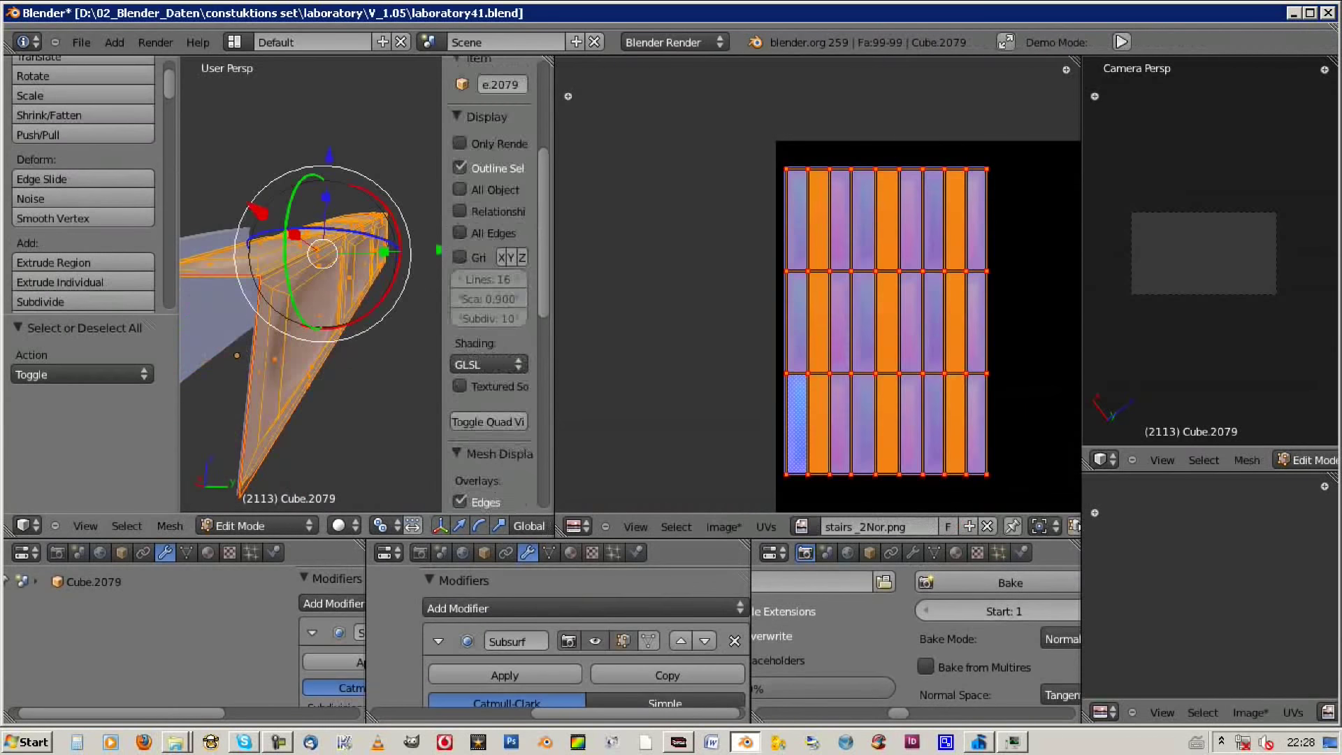
{"action": "key", "text": "Tab"}
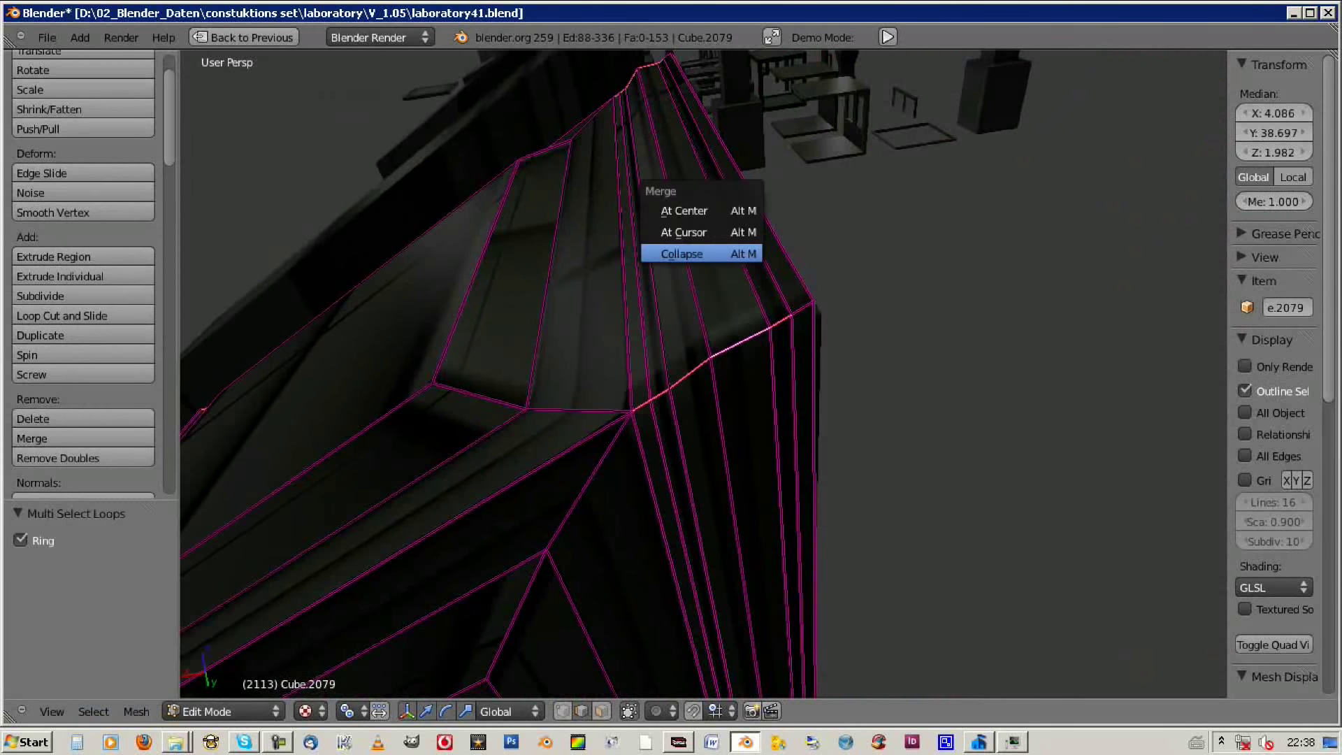
Step: Open the image editor's Image options to save the baked map
{"action": "scroll", "coordinate": [897, 217], "scroll_direction": "down", "scroll_amount": 2}
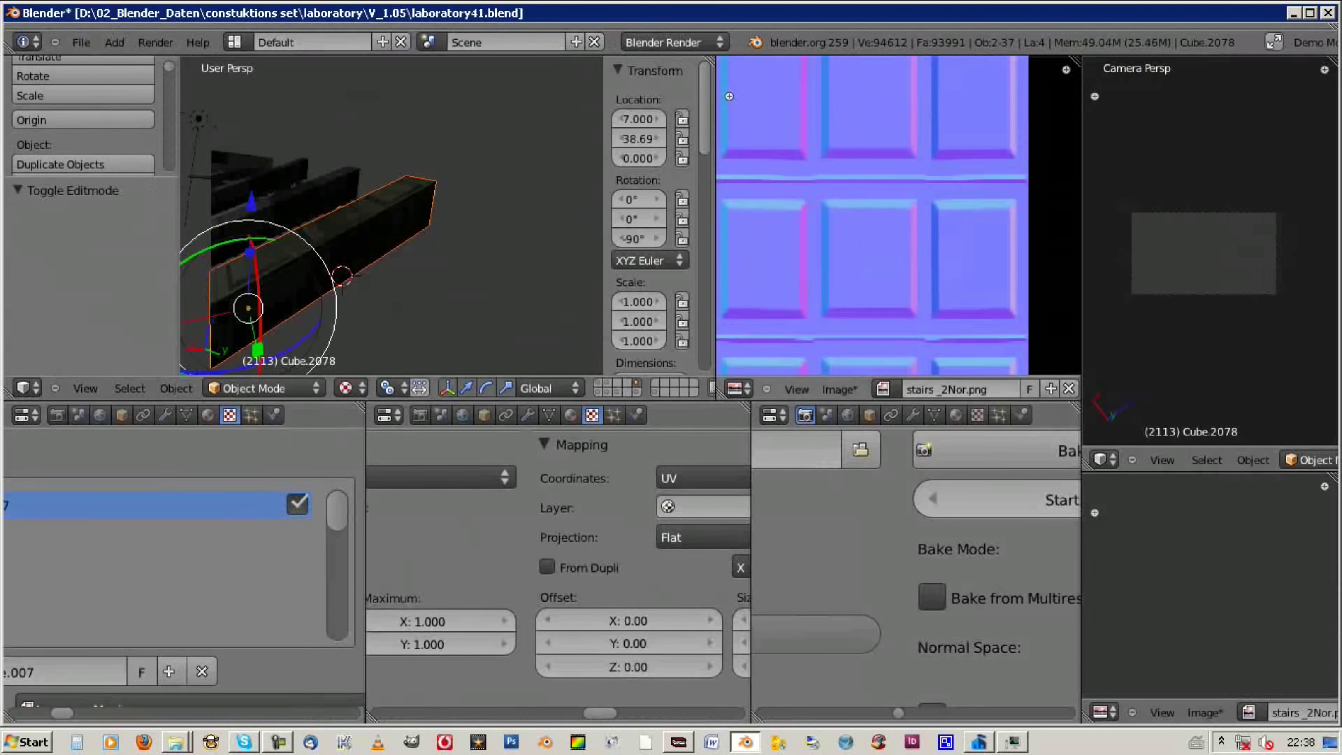
{"action": "scroll", "coordinate": [898, 217], "scroll_direction": "down", "scroll_amount": 2}
{"action": "left_click", "coordinate": [838, 390]}
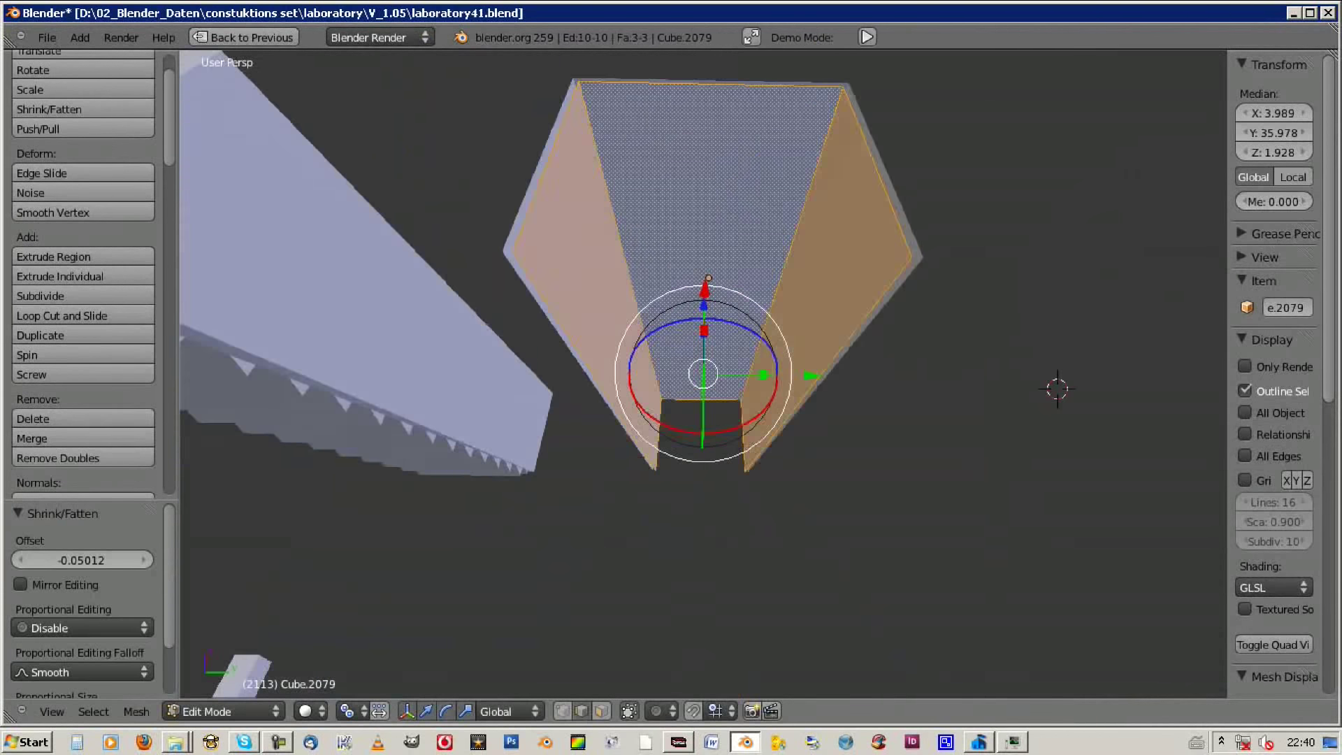
Step: Subdivide the edge rings across the tunnel walls to cut in new edges
{"action": "key", "text": "w"}
{"action": "key", "text": "Return"}
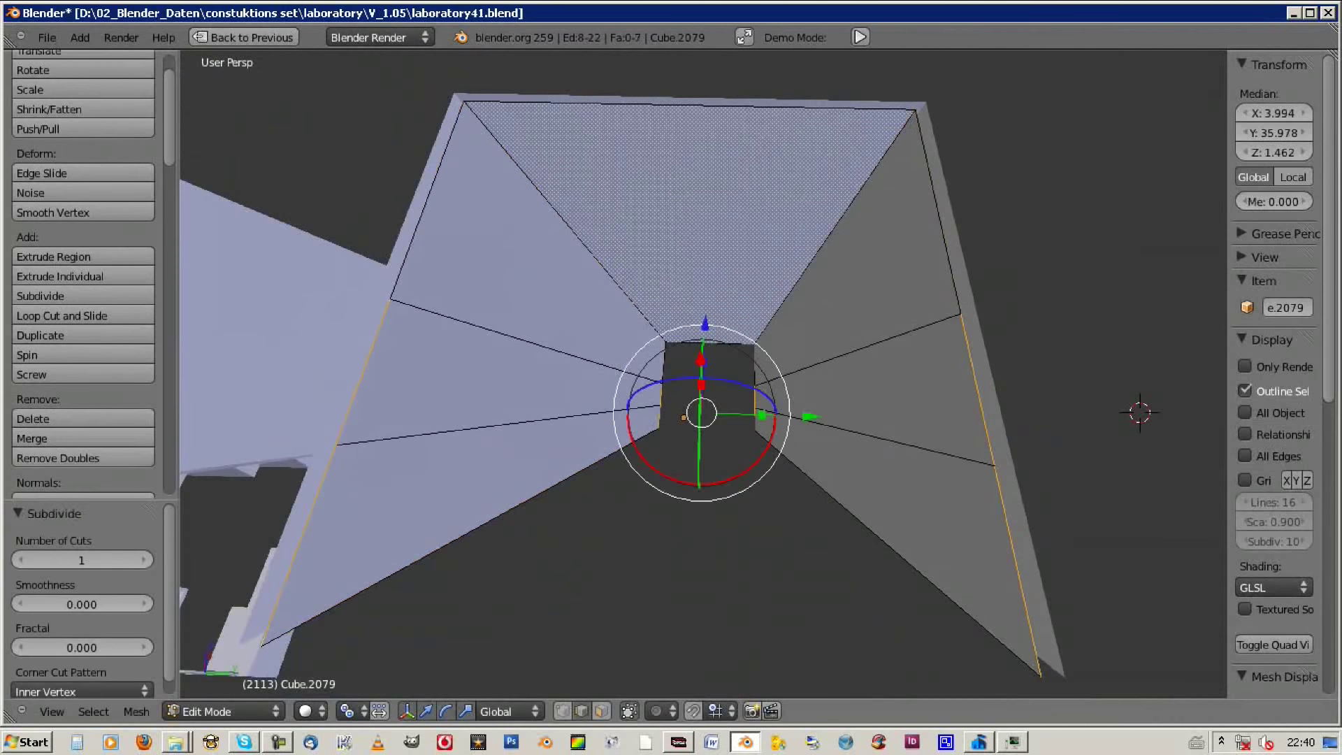
{"action": "key", "text": "w"}
{"action": "key", "text": "Return"}
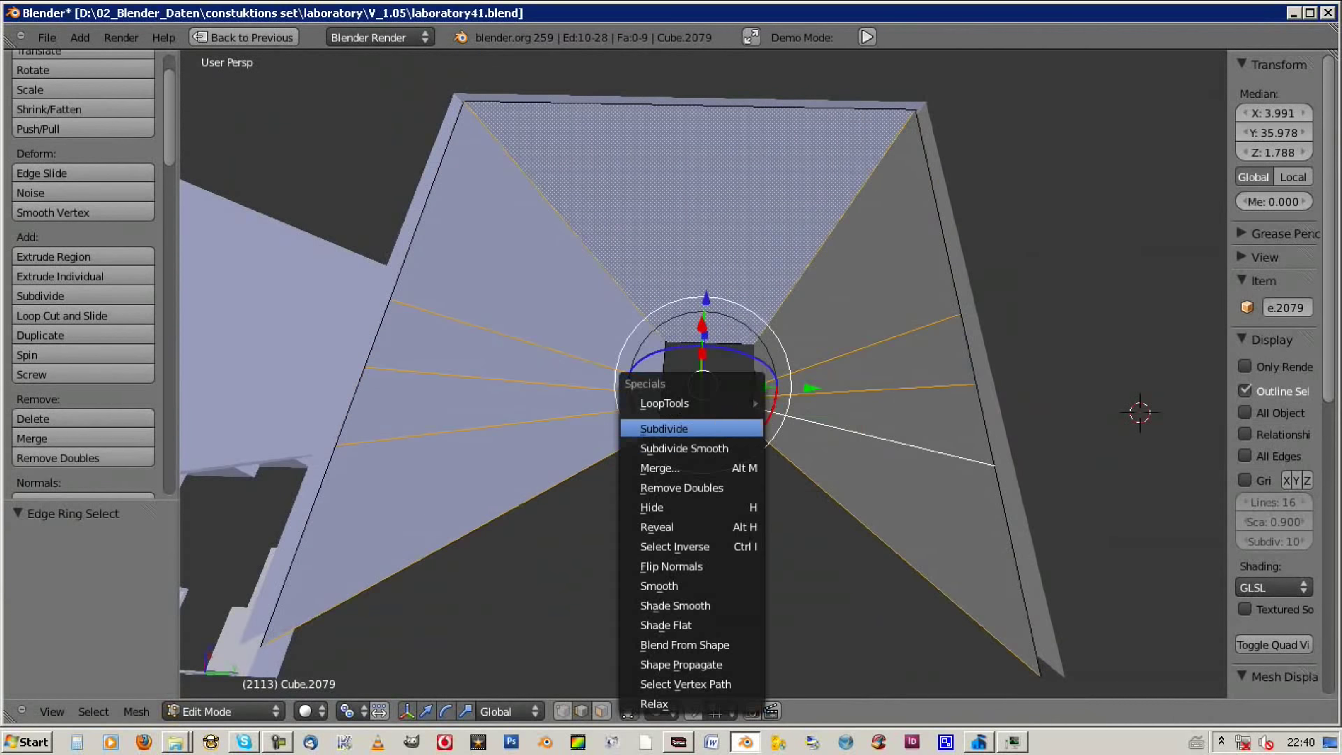
{"action": "key", "text": "Return"}
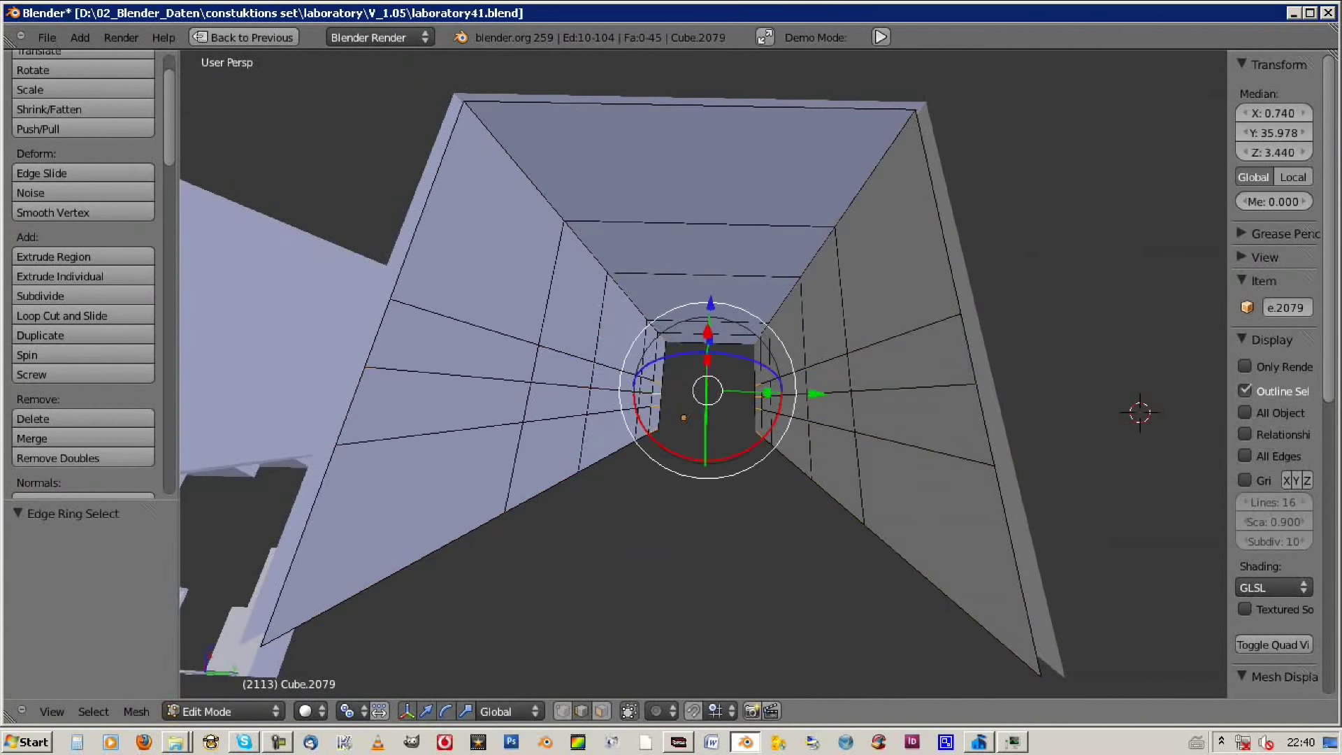
{"action": "key", "text": "w"}
{"action": "key", "text": "Return"}
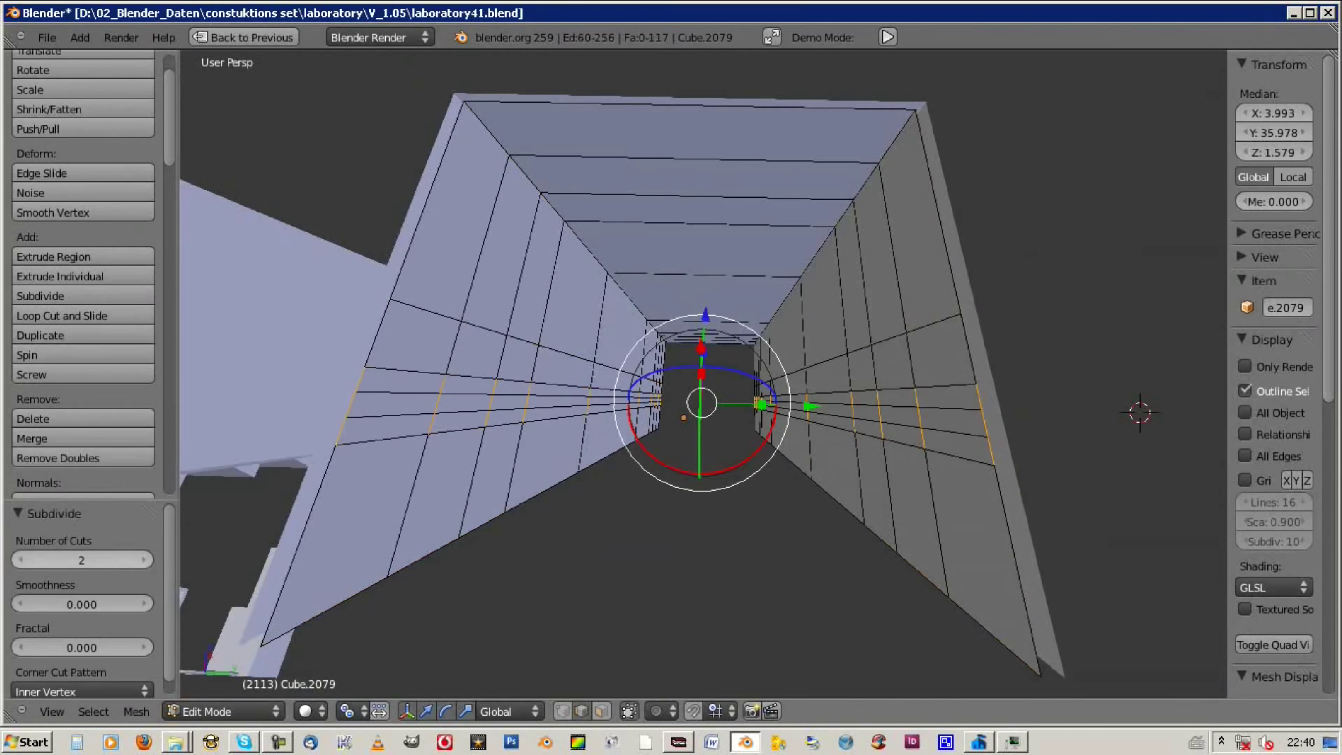
Step: Scale the tunnel's side-wall edge loops closer together along Y
{"action": "left_click", "coordinate": [909, 280], "text": "alt"}
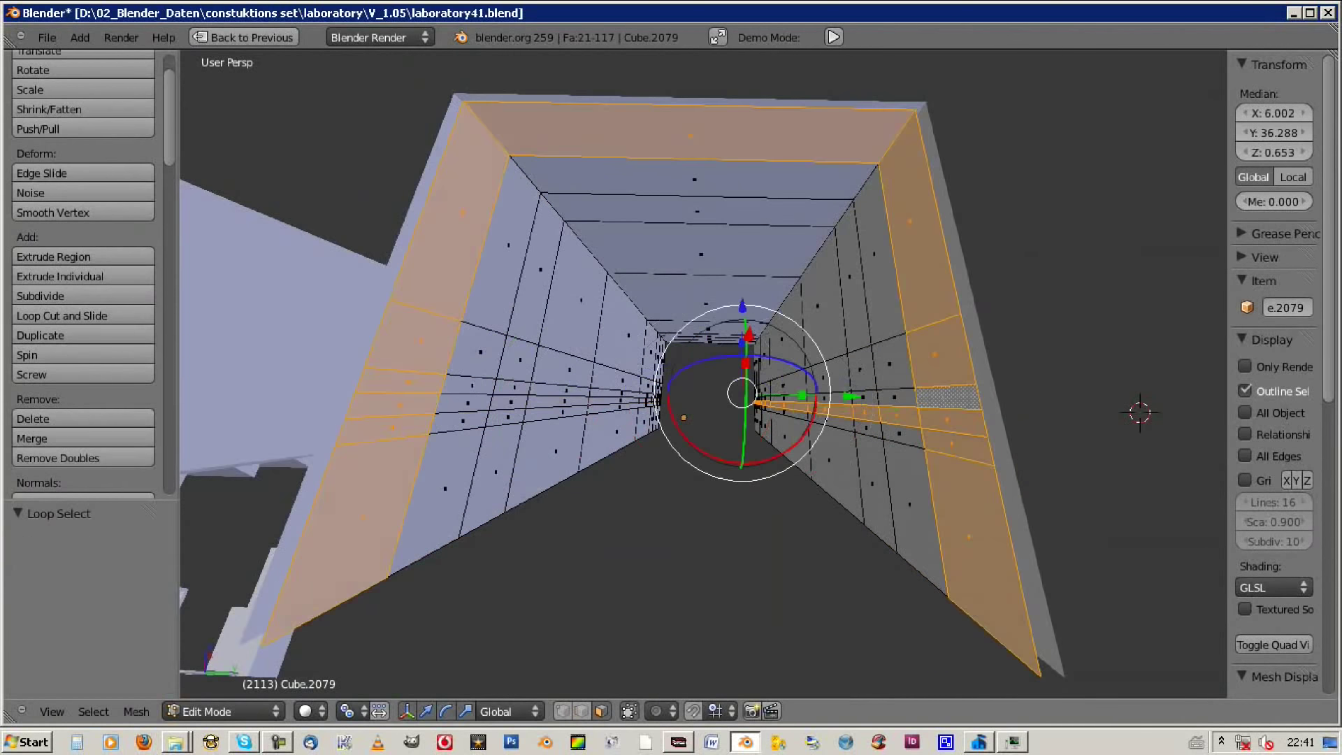
{"action": "left_click", "coordinate": [943, 402], "text": "alt"}
{"action": "middle_click_drag", "start_coordinate": [698, 419], "coordinate": [768, 454]}
{"action": "key", "text": "s"}
{"action": "key", "text": "y"}
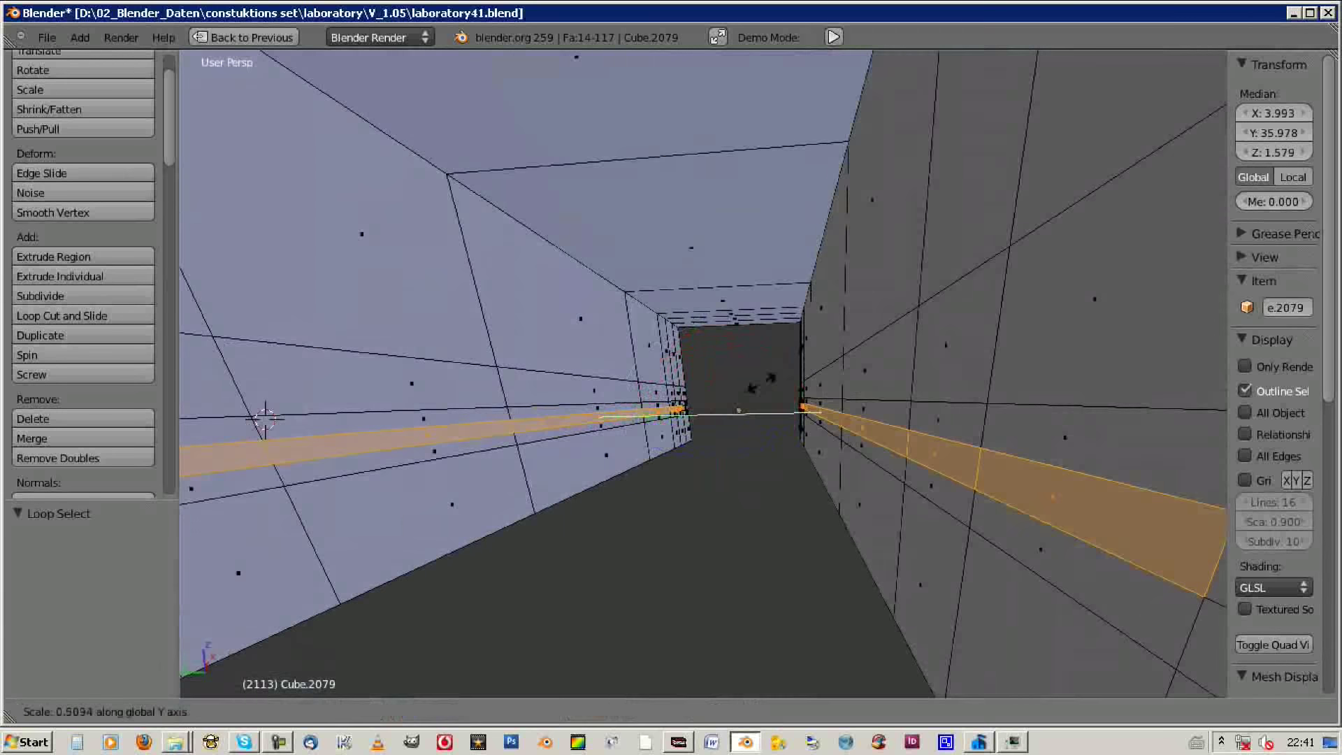
{"action": "scroll", "coordinate": [84, 279], "scroll_direction": "down", "scroll_amount": 3}
{"action": "left_click", "coordinate": [826, 359]}
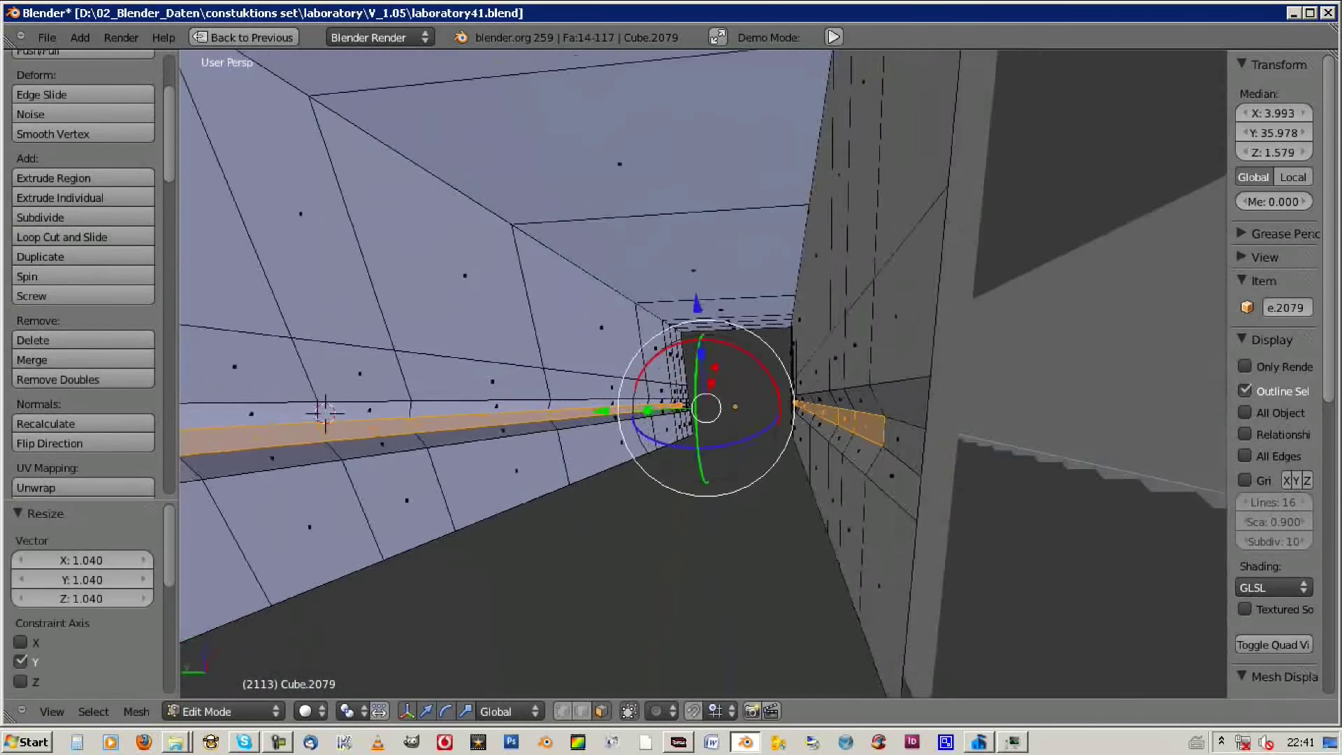
{"action": "key", "text": "Tab"}
{"action": "middle_click_drag", "start_coordinate": [826, 360], "coordinate": [1132, 408]}
{"action": "key", "text": "ctrl+Up"}
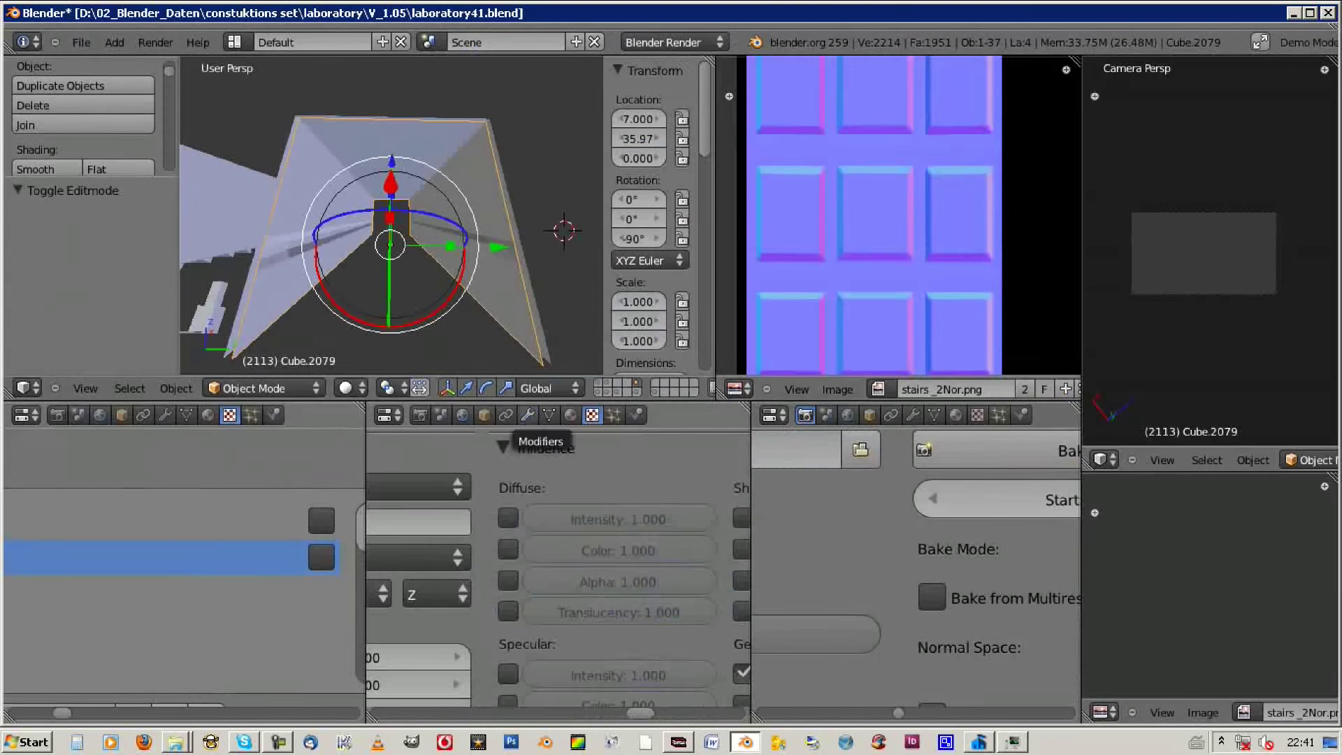
Step: Raise the tunnel's Subsurf modifier subdivision level
{"action": "left_click", "coordinate": [528, 414]}
{"action": "scroll", "coordinate": [559, 559], "scroll_direction": "down", "scroll_amount": 1}
{"action": "left_click", "coordinate": [618, 644]}
{"action": "key", "text": "Tab"}
{"action": "key", "text": "ctrl+Up"}
Step: Reselect the tunnel geometry in Edit Mode and bring up the smoothing options
{"action": "key", "text": "a"}
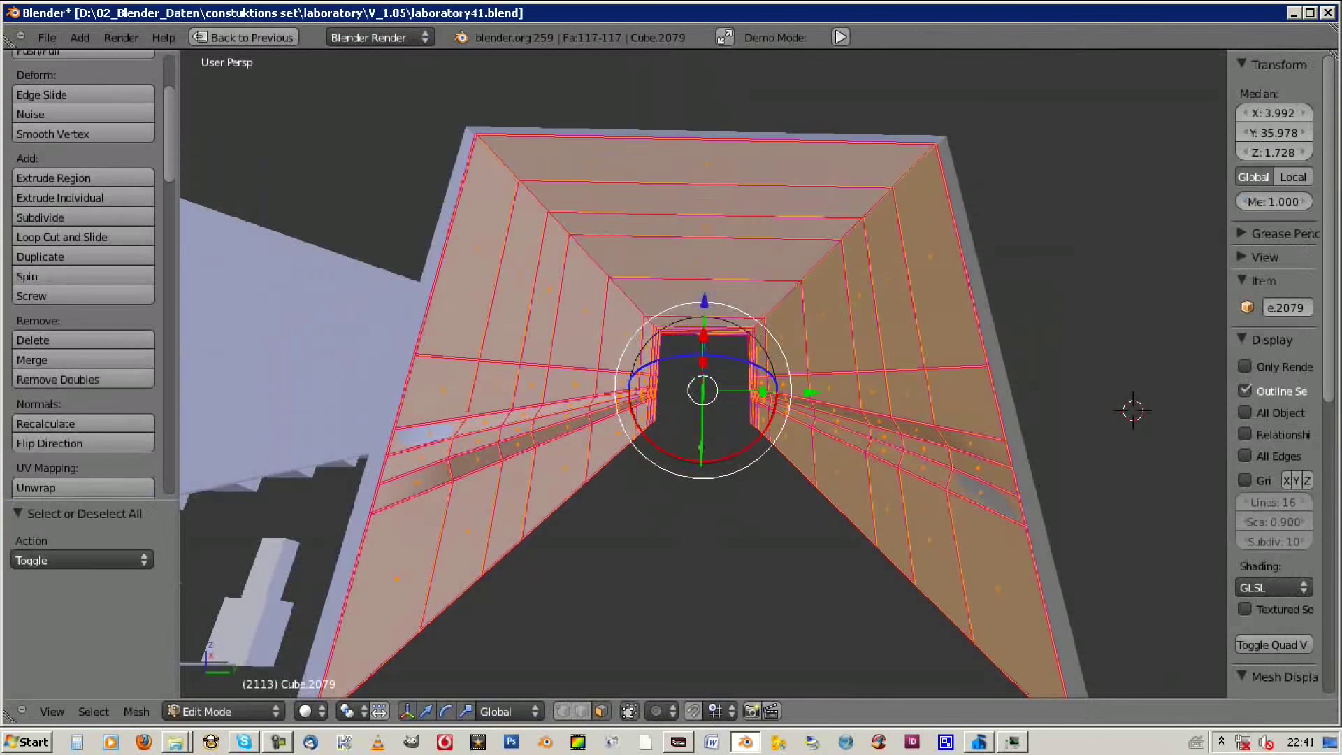
{"action": "key", "text": "Tab"}
{"action": "key", "text": "Tab"}
{"action": "key", "text": "a"}
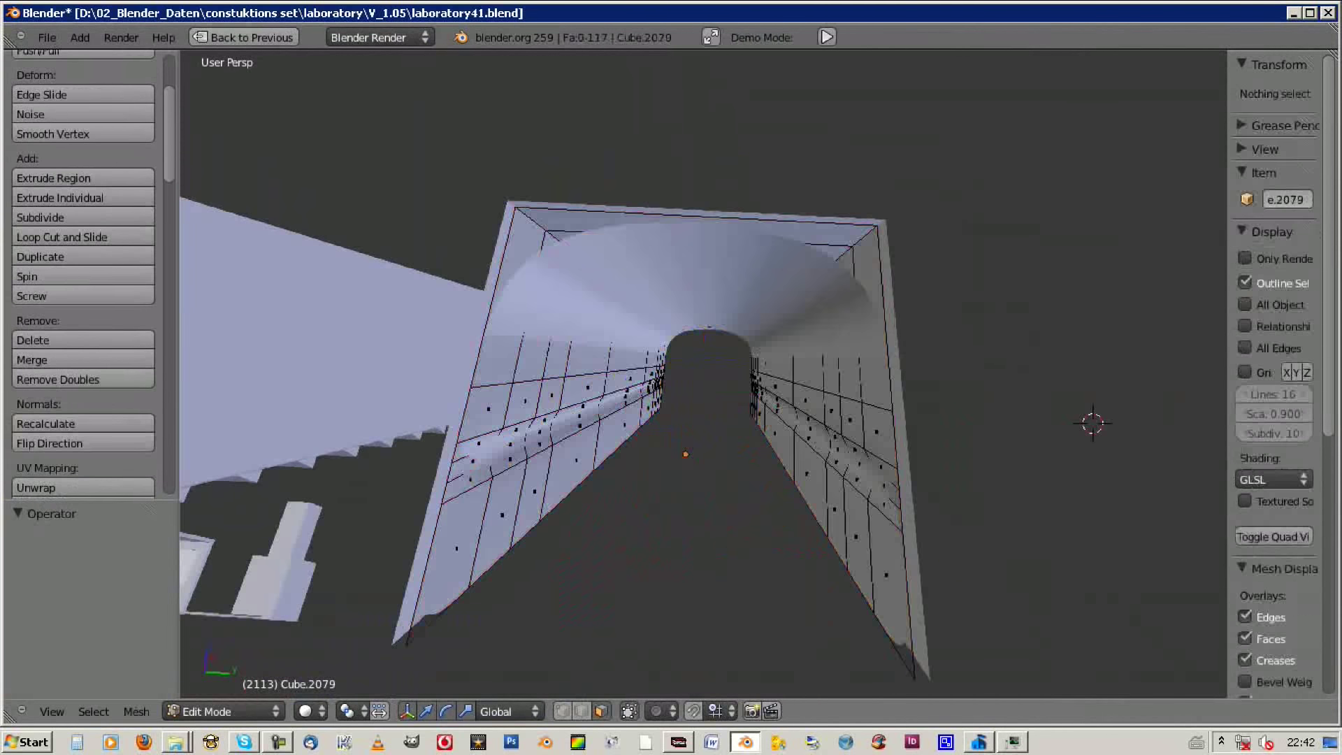
{"action": "right_click", "coordinate": [1094, 422], "text": "alt"}
{"action": "middle_click_drag", "start_coordinate": [1094, 422], "coordinate": [1180, 434]}
{"action": "key", "text": "a"}
{"action": "key", "text": "Tab"}
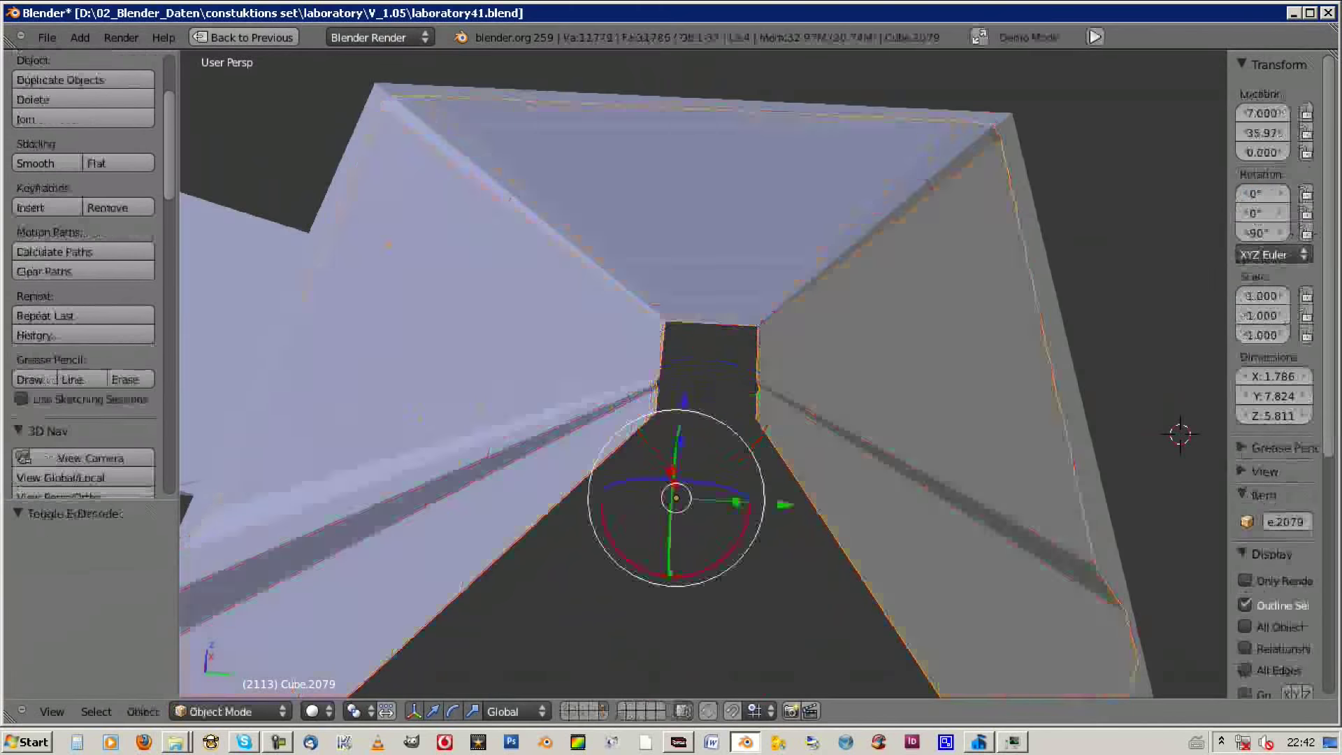
{"action": "key", "text": "Tab"}
{"action": "key", "text": "w"}
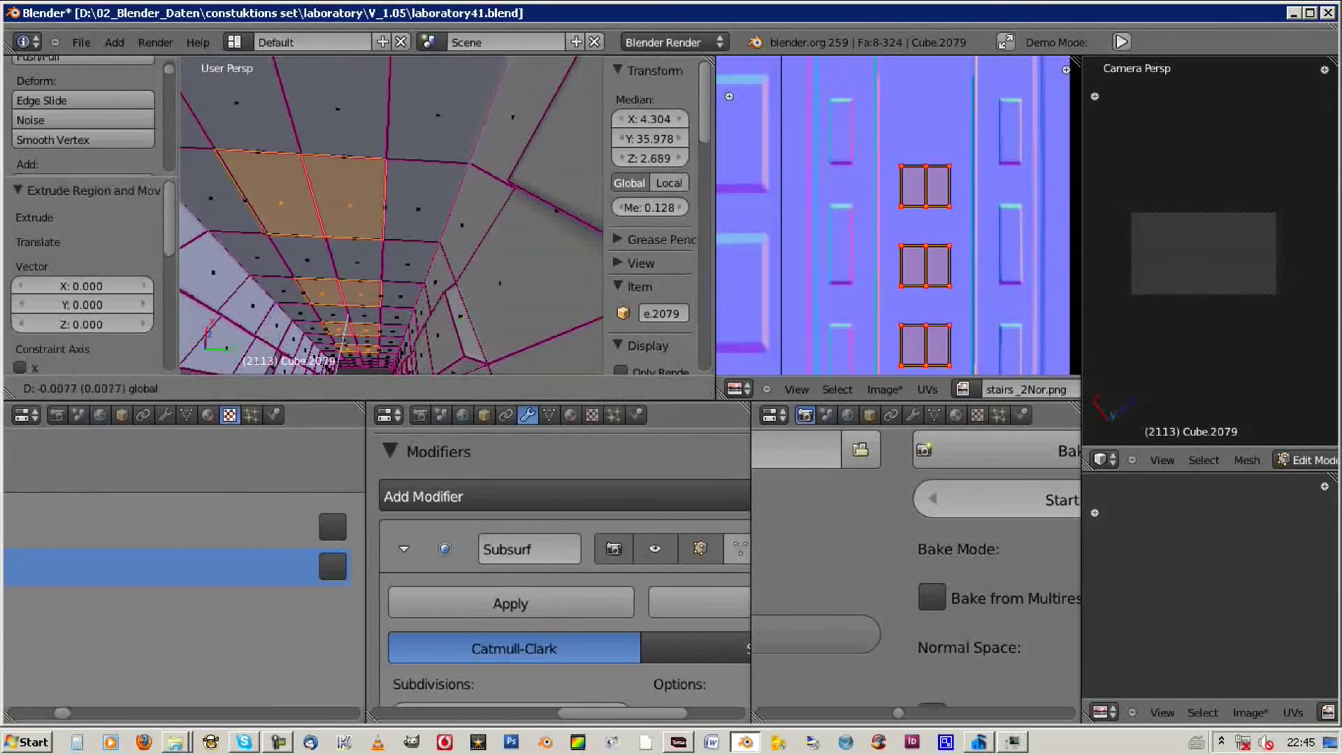
Step: Push the selected panel faces inward along Z to recess them, then select all geometry
{"action": "key", "text": "g"}
{"action": "key", "text": "z"}
{"action": "left_click", "coordinate": [330, 502]}
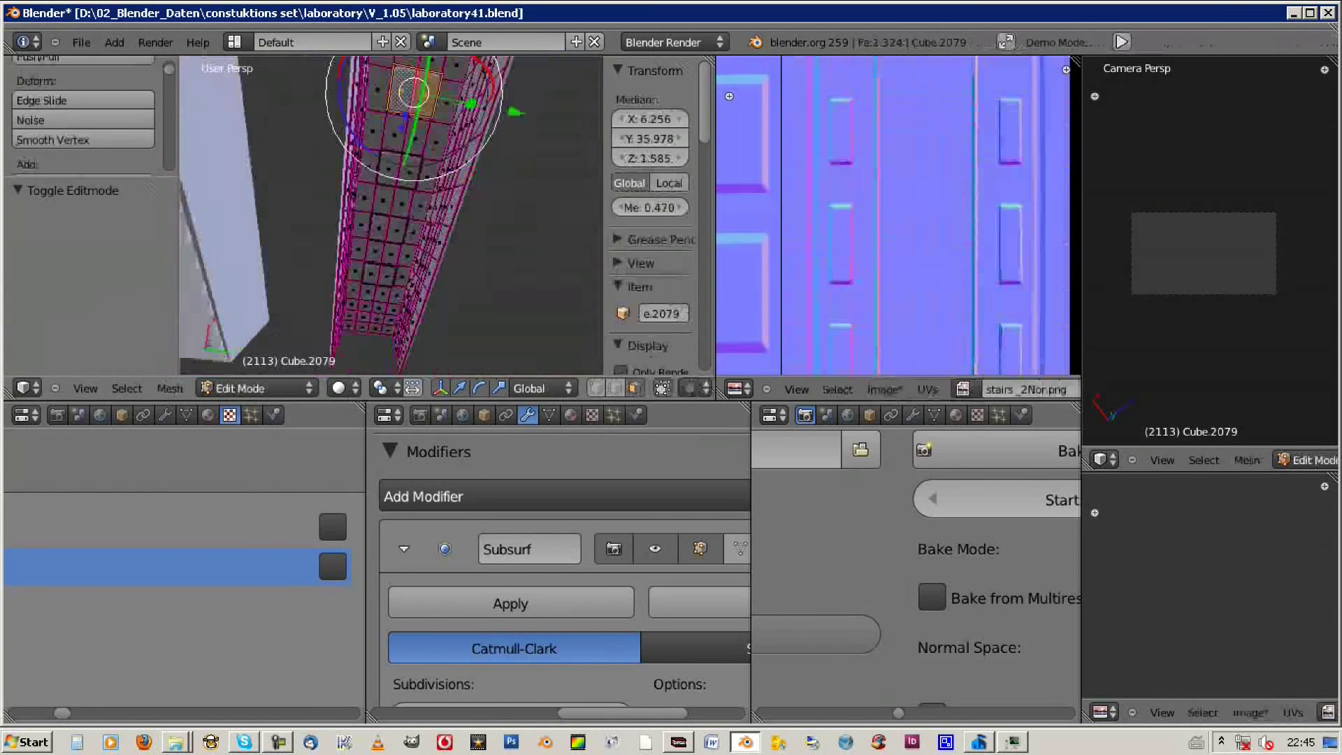
{"action": "key", "text": "Tab"}
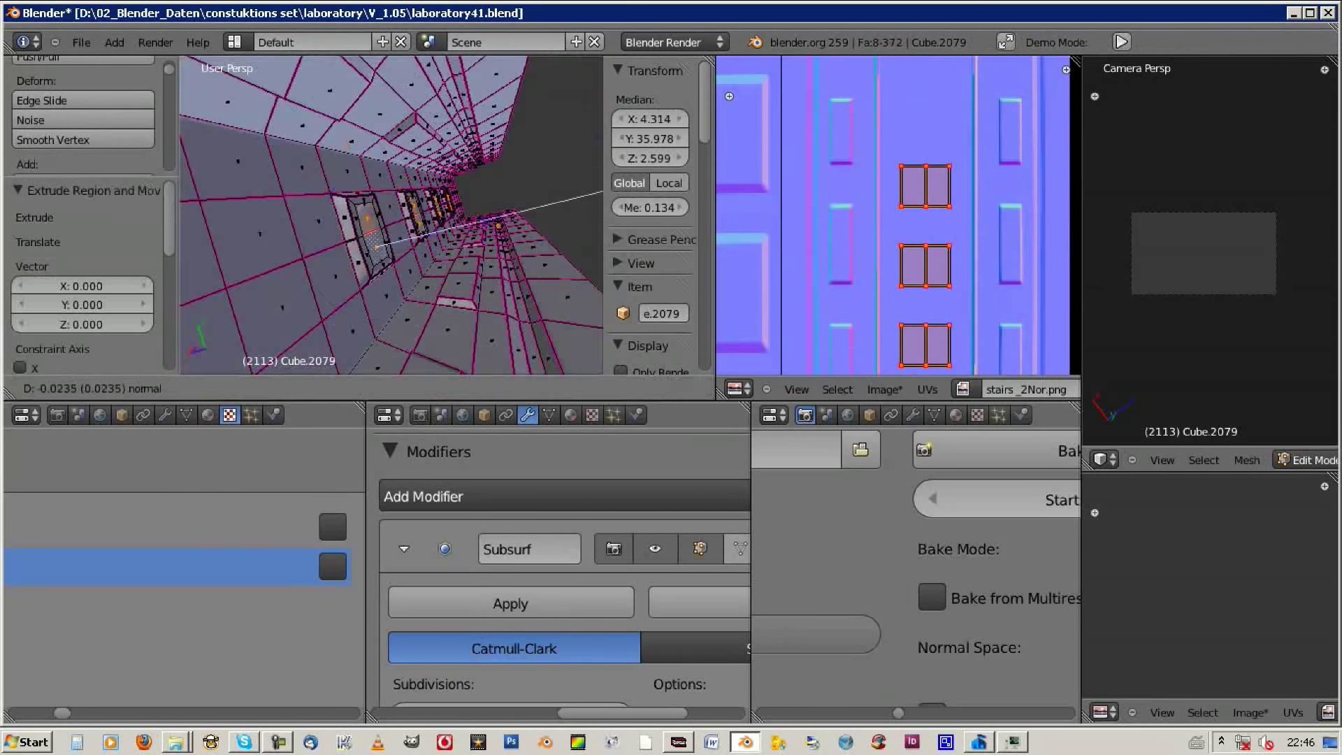
{"action": "key", "text": "a"}
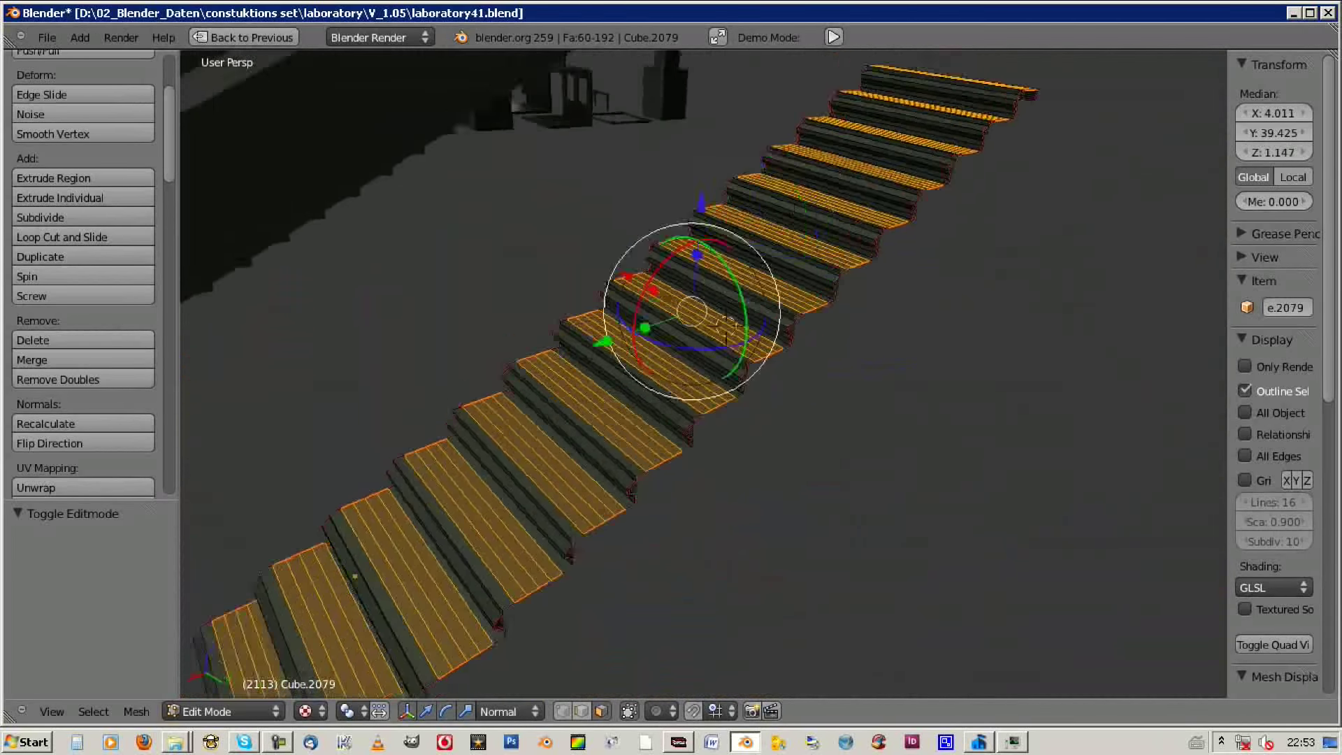
Step: Set the pivot point to Individual Origins so each tread transforms around its own centre
{"action": "key", "text": "period"}
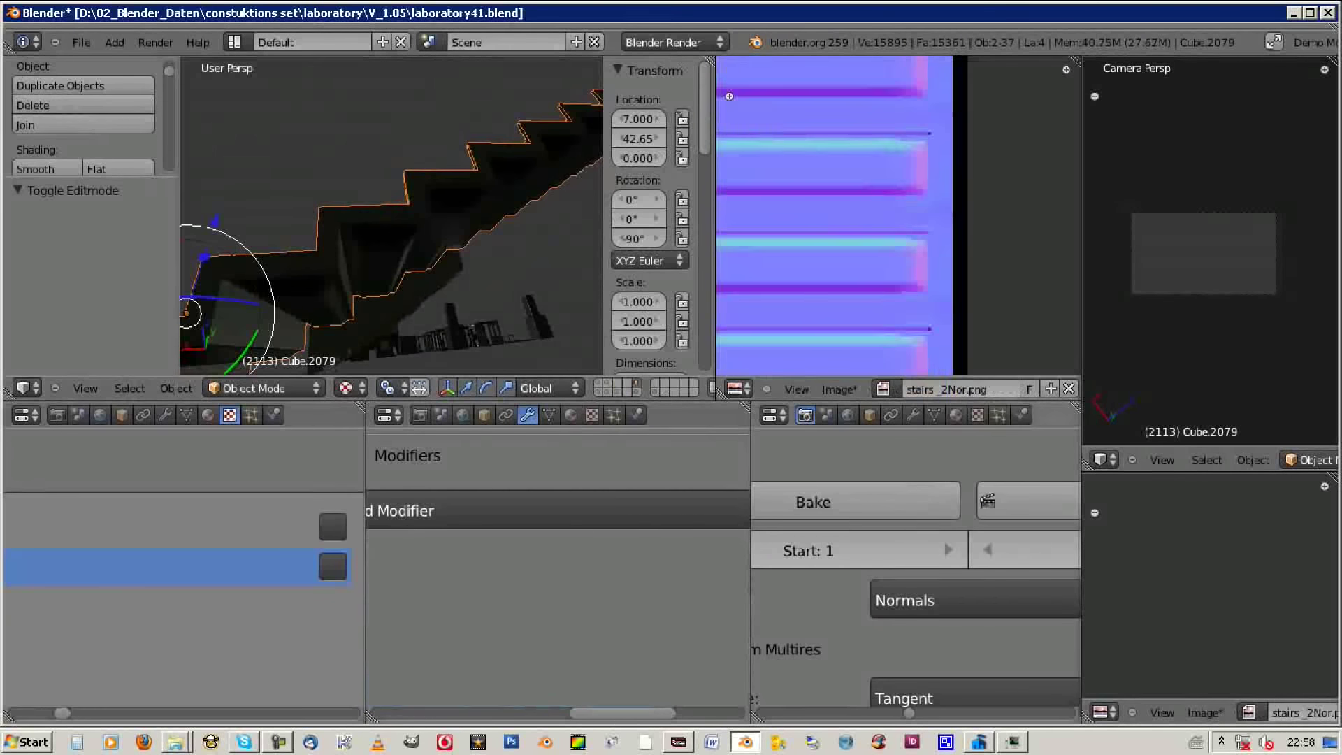
Step: Save the baked normal map, delete Cube.2079 and select the stair block Cube.2077
{"action": "left_click", "coordinate": [837, 389]}
{"action": "left_click", "coordinate": [849, 287]}
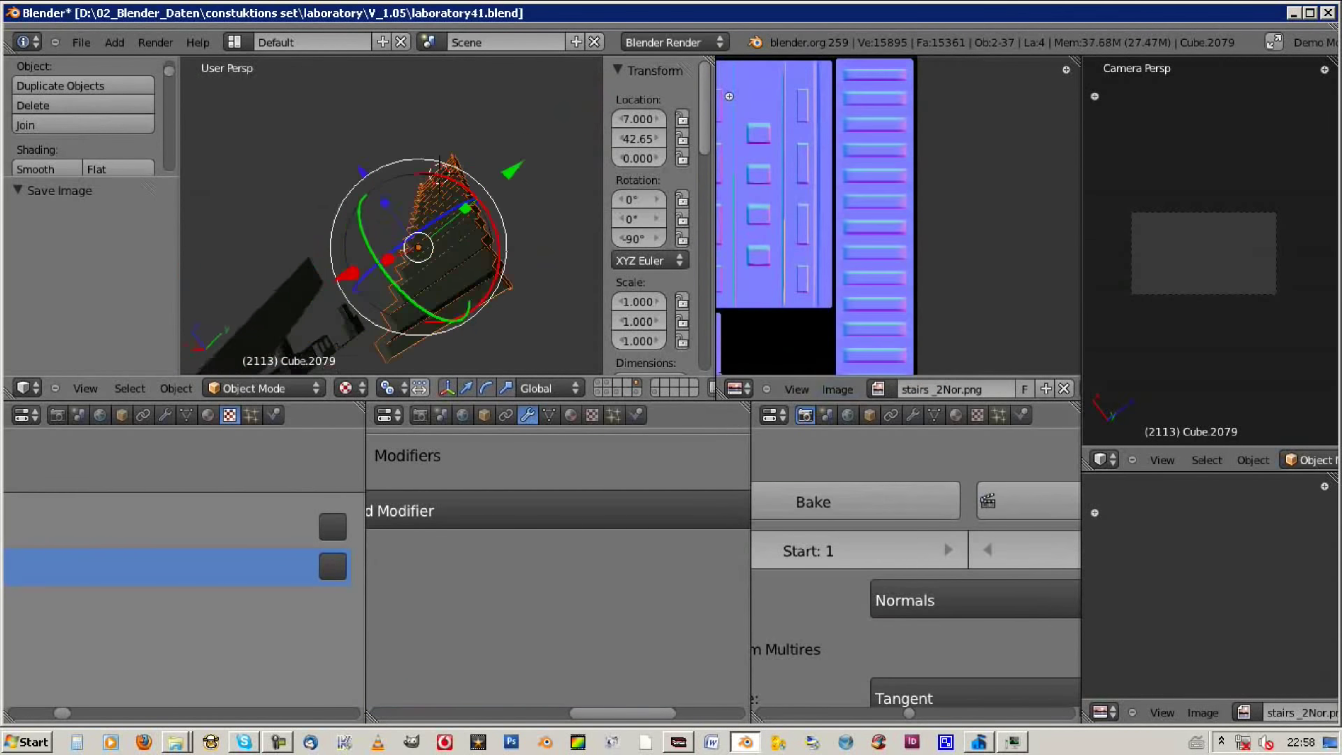
{"action": "key", "text": "Delete"}
{"action": "right_click", "coordinate": [300, 245]}
{"action": "key", "text": "ctrl+Up"}
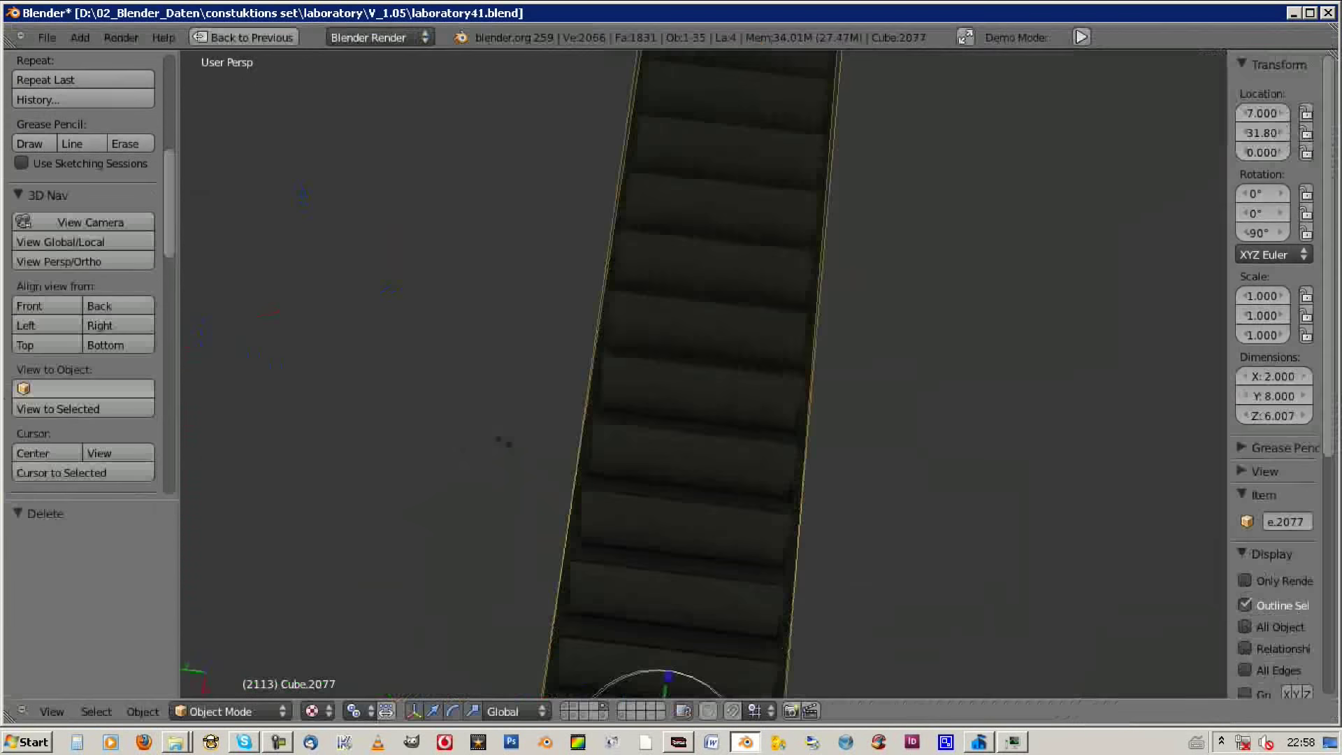
{"action": "key", "text": "ctrl+Up"}
{"action": "left_click", "coordinate": [838, 389]}
{"action": "left_click", "coordinate": [859, 291]}
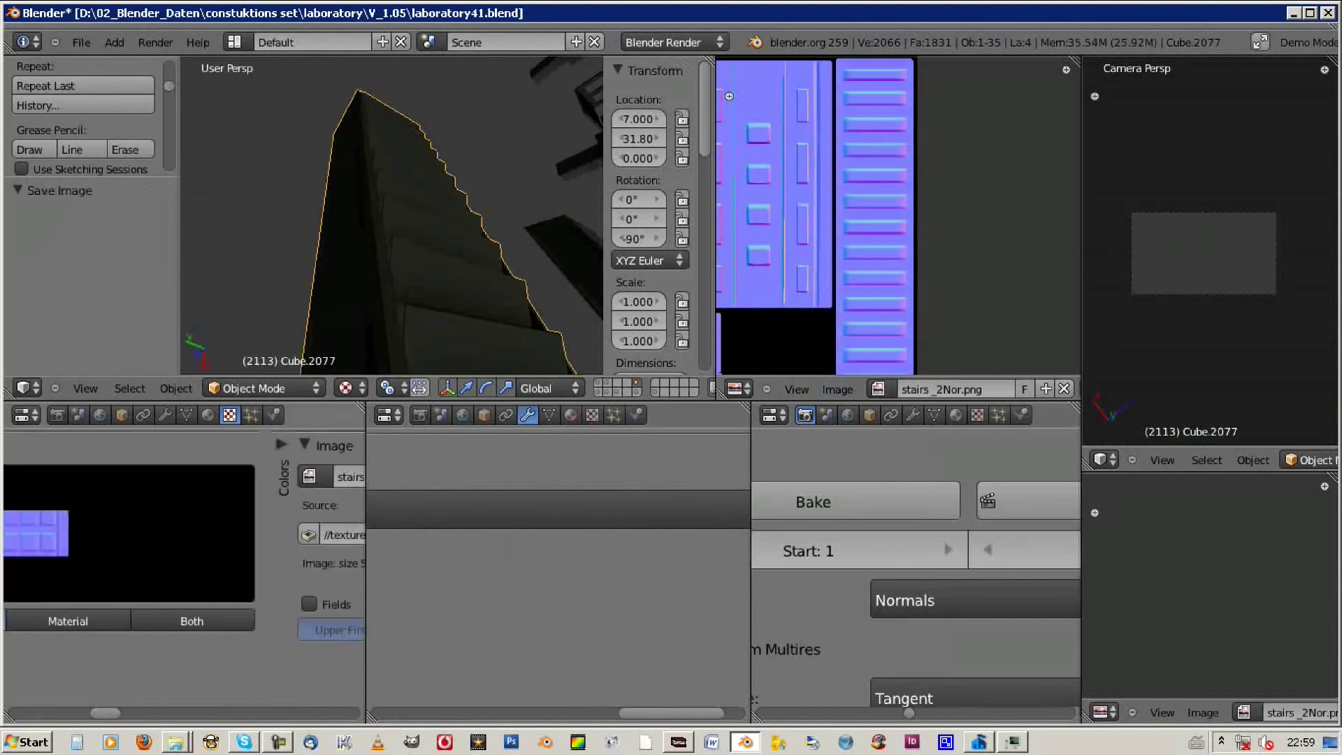
Step: Separate the stairwell's square end frame into its own object
{"action": "key", "text": "ctrl+Up"}
{"action": "middle_click_drag", "start_coordinate": [698, 378], "coordinate": [712, 454]}
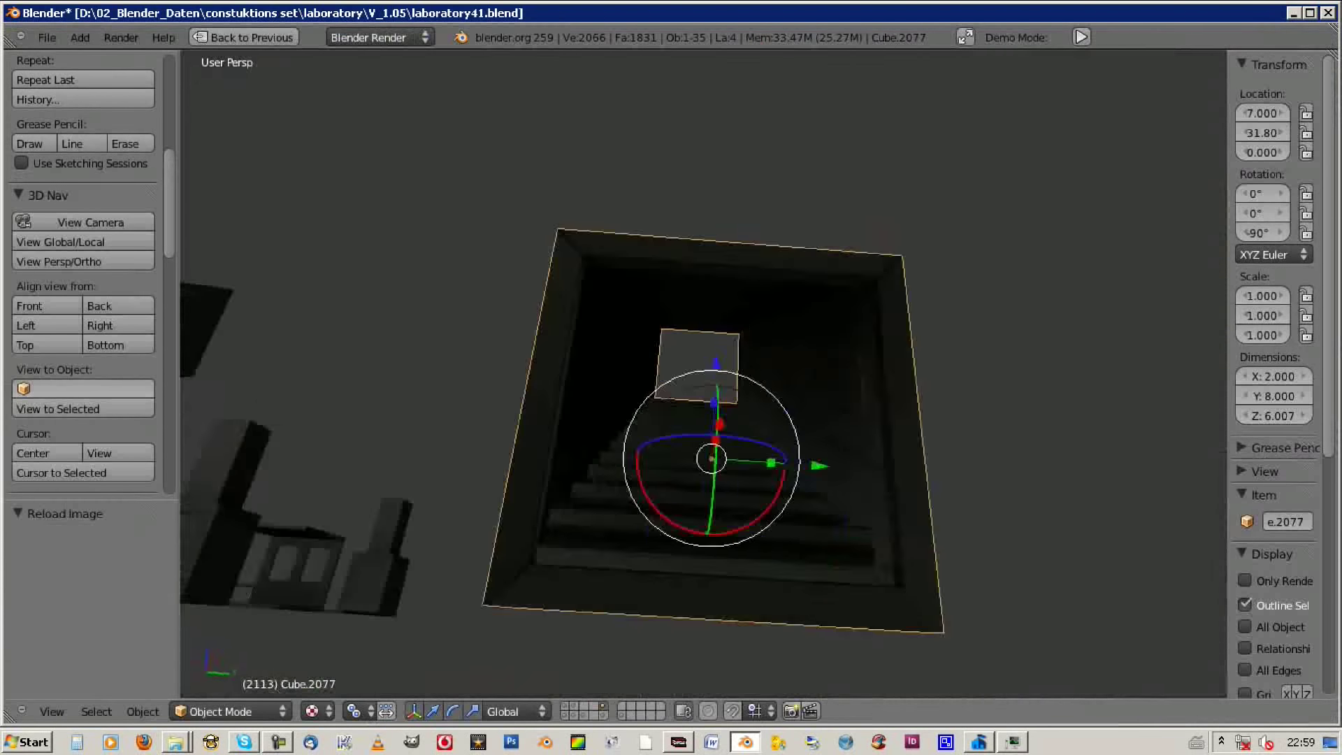
{"action": "middle_click_drag", "start_coordinate": [699, 377], "coordinate": [594, 433]}
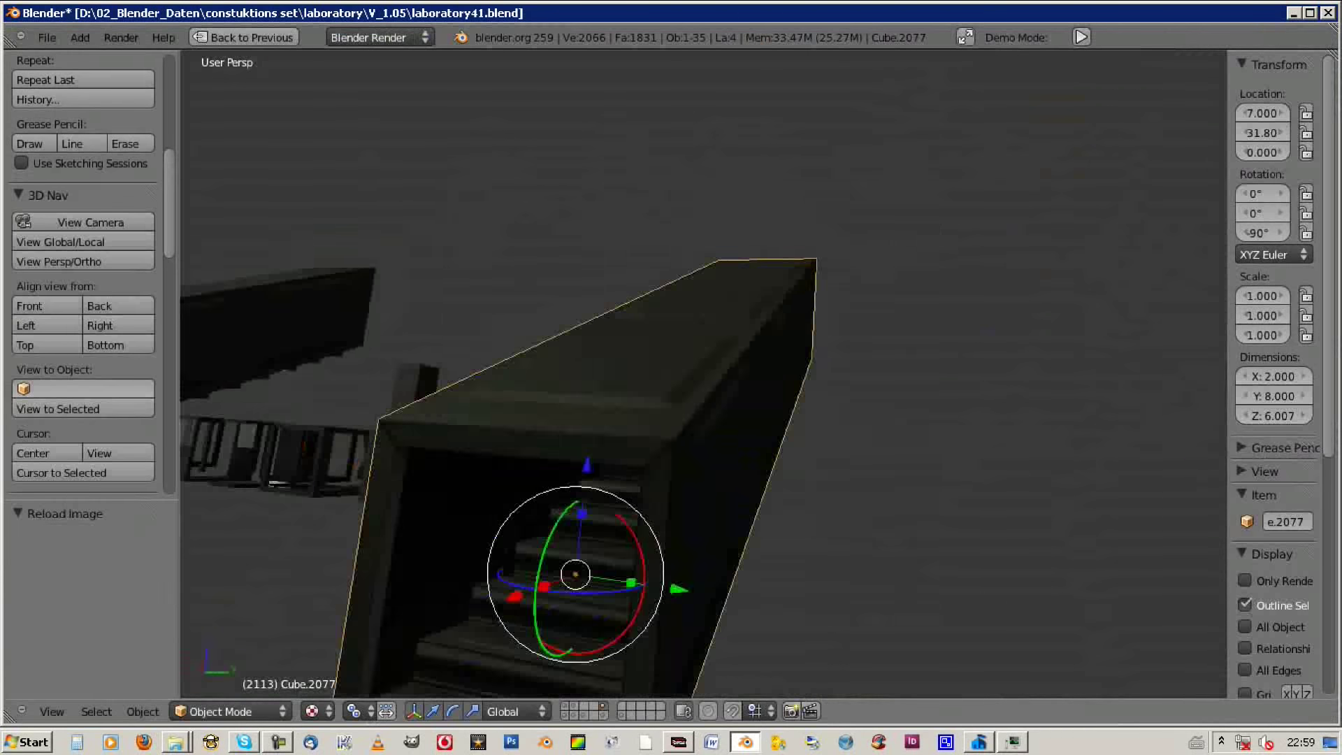
{"action": "key", "text": "ctrl+Up"}
{"action": "key", "text": "Tab"}
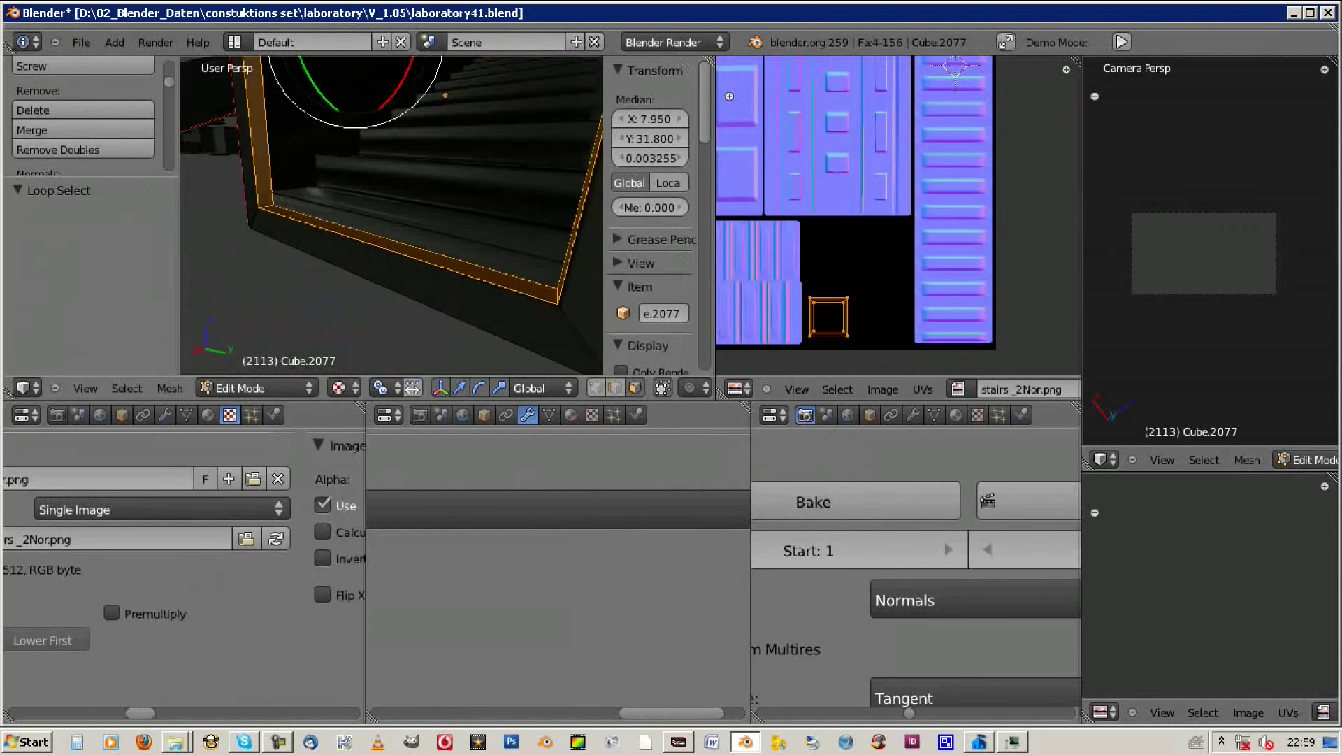
{"action": "middle_click_drag", "start_coordinate": [392, 210], "coordinate": [433, 223]}
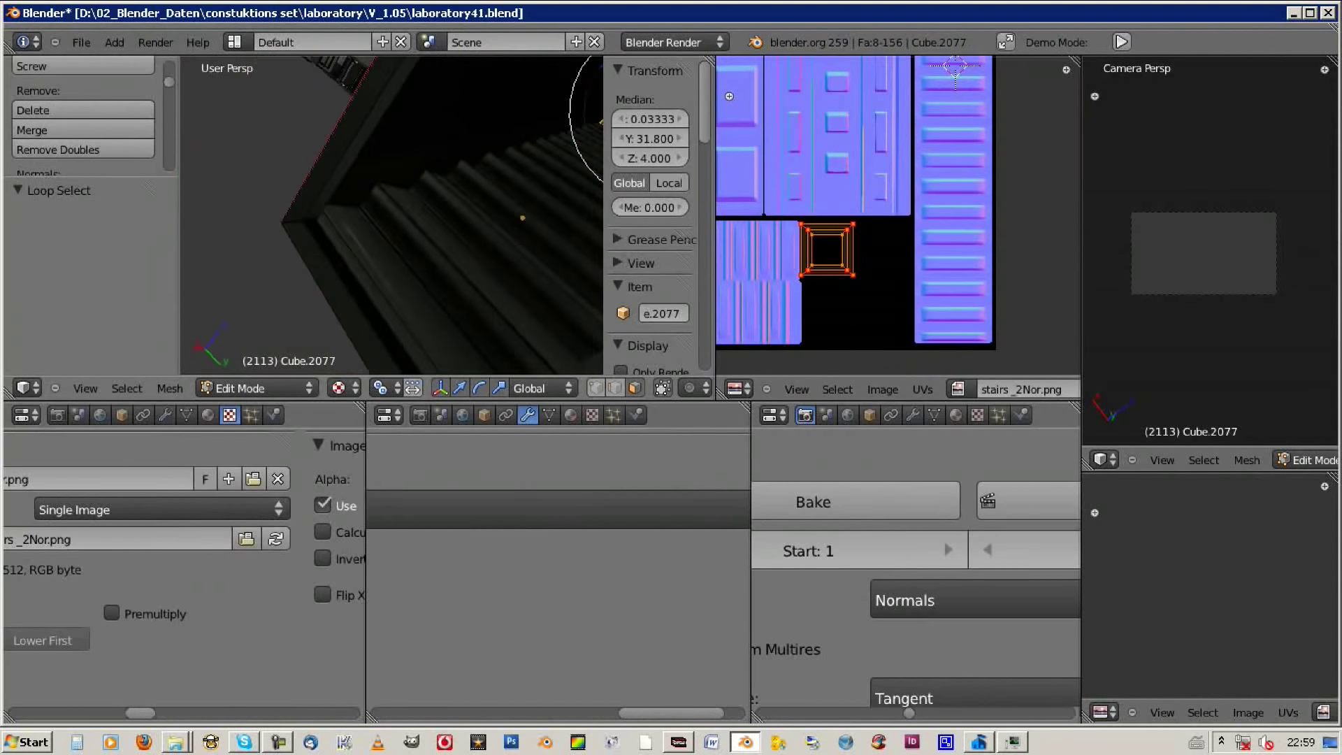
{"action": "key", "text": "p"}
{"action": "left_click", "coordinate": [378, 214]}
{"action": "key", "text": "Tab"}
Step: Subdivide the square frame's edges and move a loop of its faces along X
{"action": "key", "text": "ctrl+Up"}
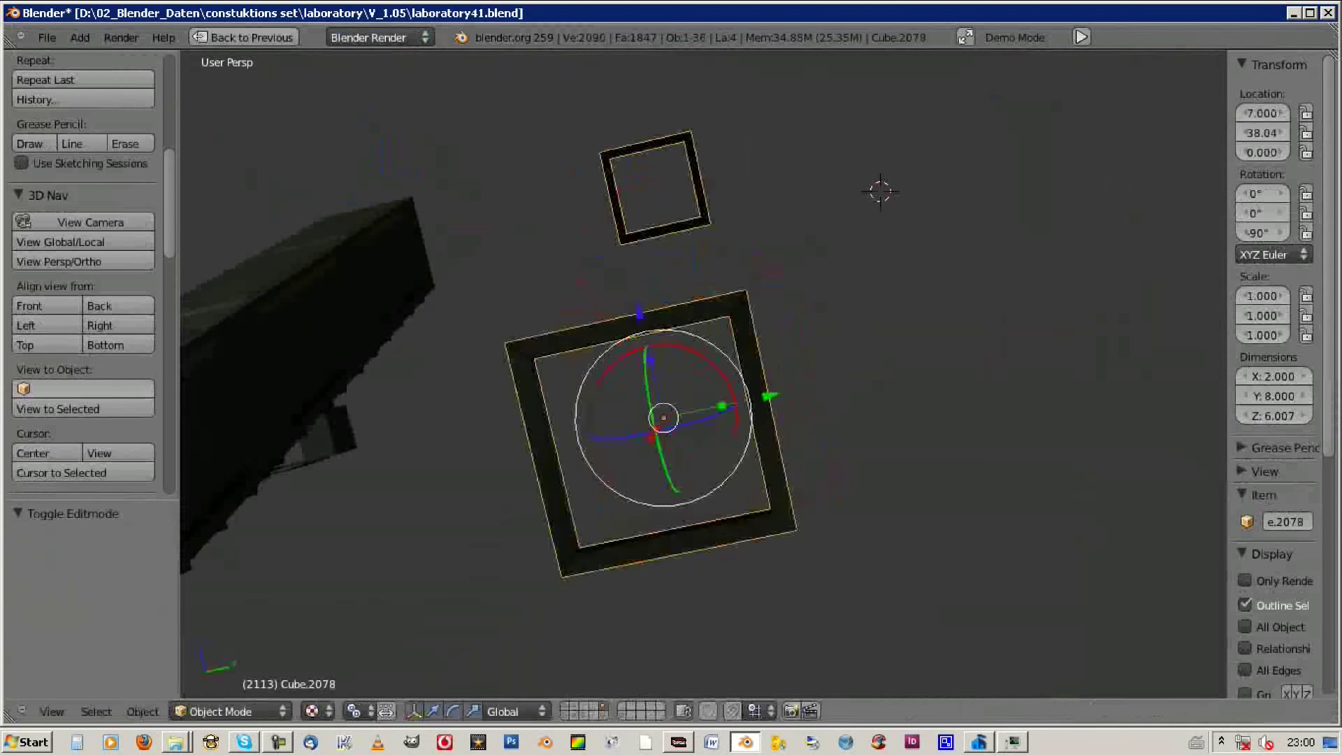
{"action": "middle_click_drag", "start_coordinate": [432, 166], "coordinate": [490, 209]}
{"action": "key", "text": "Tab"}
{"action": "middle_click_drag", "start_coordinate": [420, 314], "coordinate": [279, 346]}
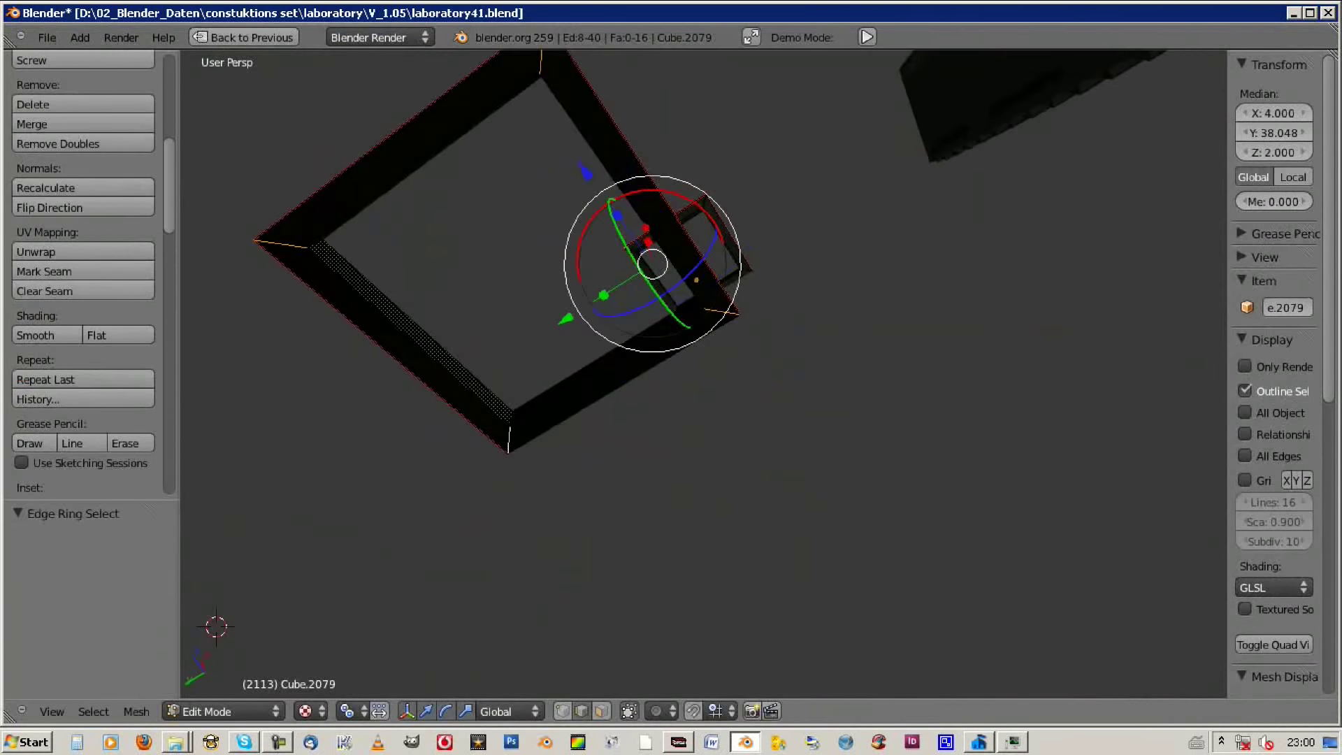
{"action": "key", "text": "w"}
{"action": "left_click", "coordinate": [279, 206]}
{"action": "middle_click_drag", "start_coordinate": [280, 206], "coordinate": [419, 279]}
{"action": "key", "text": "g"}
{"action": "key", "text": "x"}
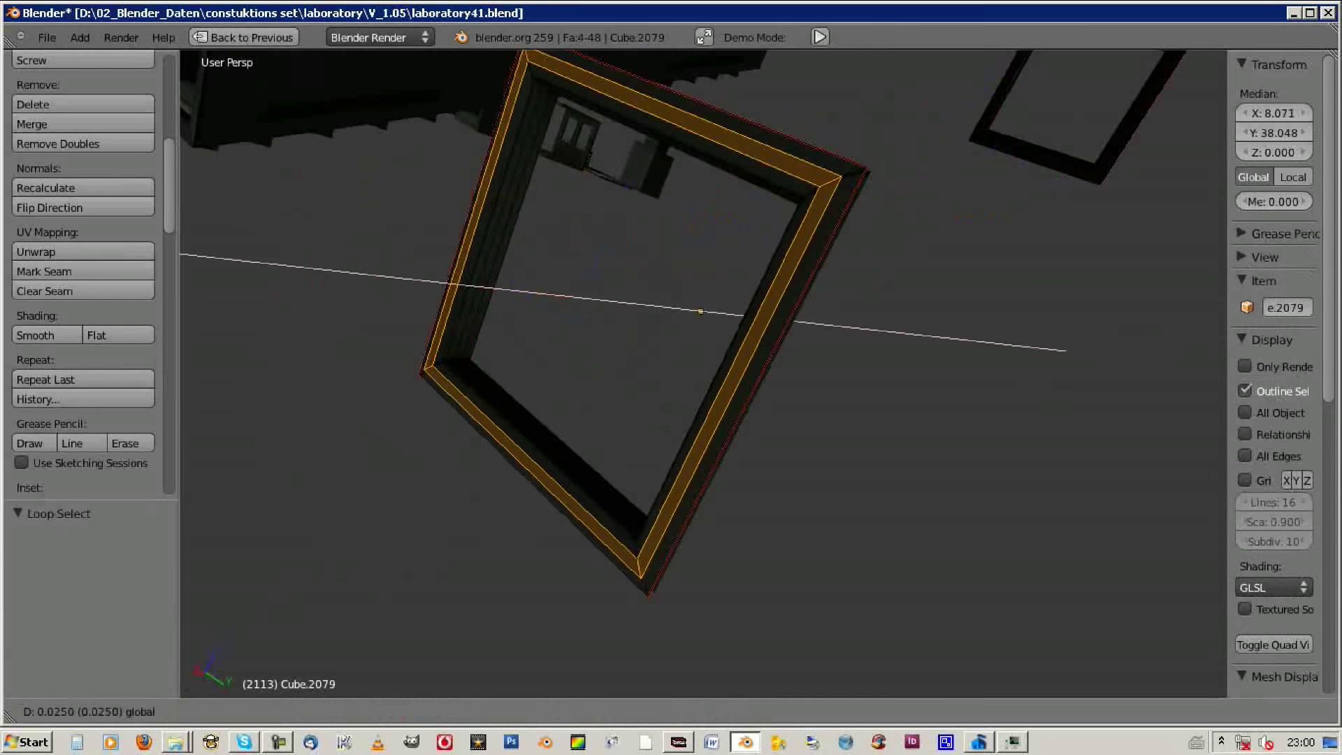
{"action": "key", "text": "Return"}
Step: Scale the frame faces along Z and return to the multi-panel layout
{"action": "middle_click_drag", "start_coordinate": [699, 350], "coordinate": [490, 349]}
{"action": "key", "text": "s"}
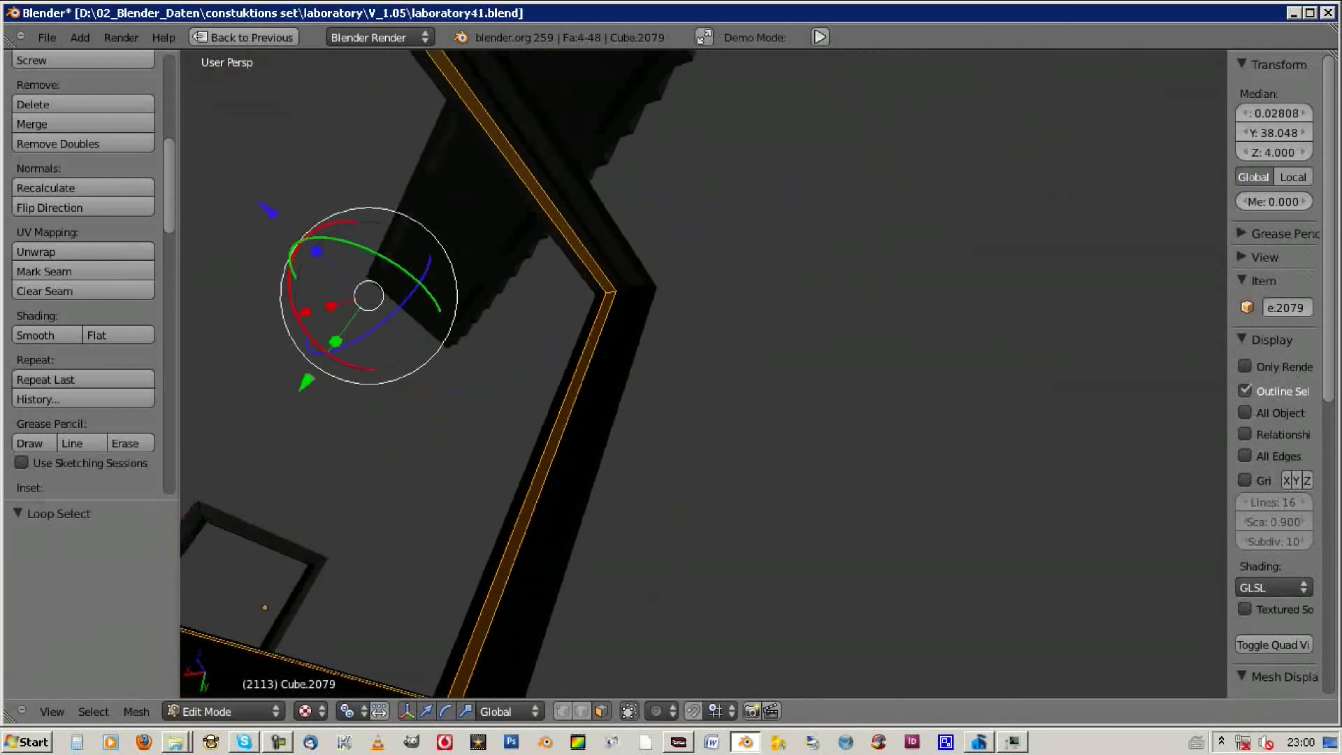
{"action": "key", "text": "Return"}
{"action": "middle_click_drag", "start_coordinate": [699, 349], "coordinate": [559, 314]}
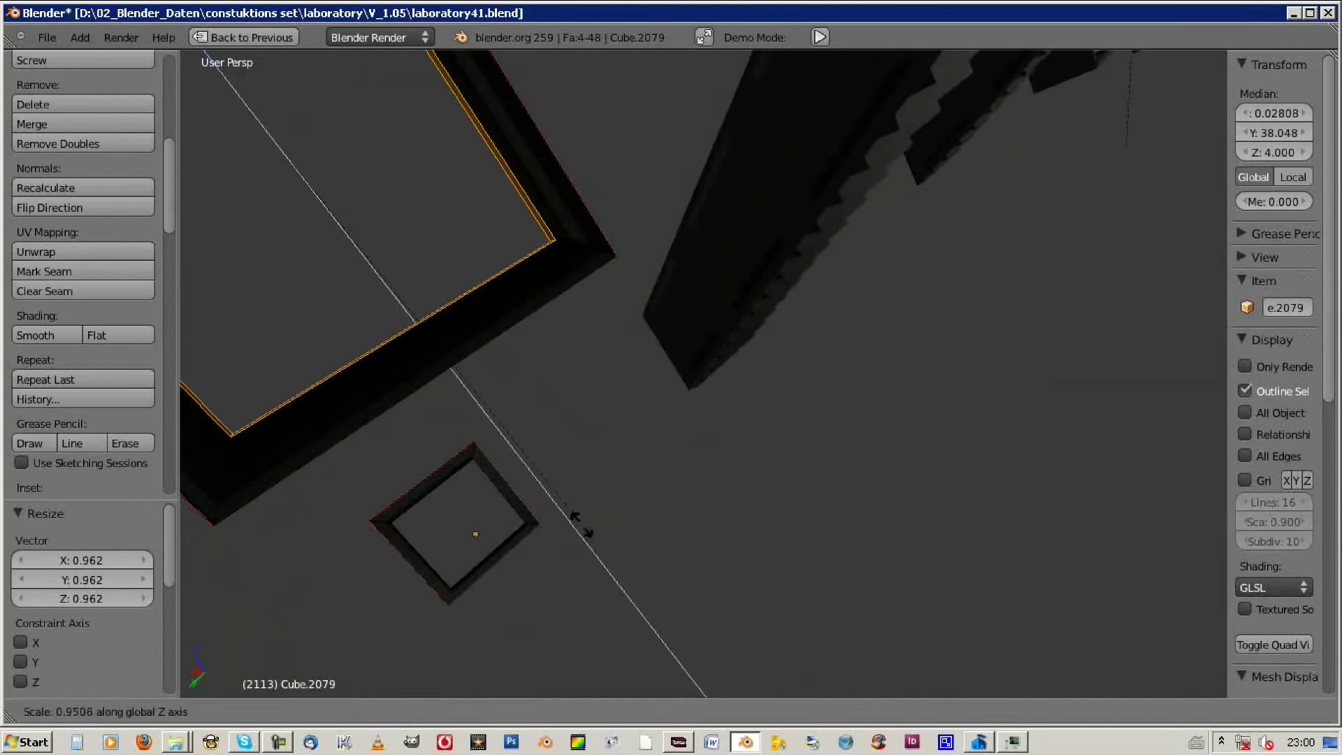
{"action": "left_click", "coordinate": [580, 523]}
{"action": "middle_click_drag", "start_coordinate": [554, 479], "coordinate": [1075, 137]}
{"action": "key", "text": "Tab"}
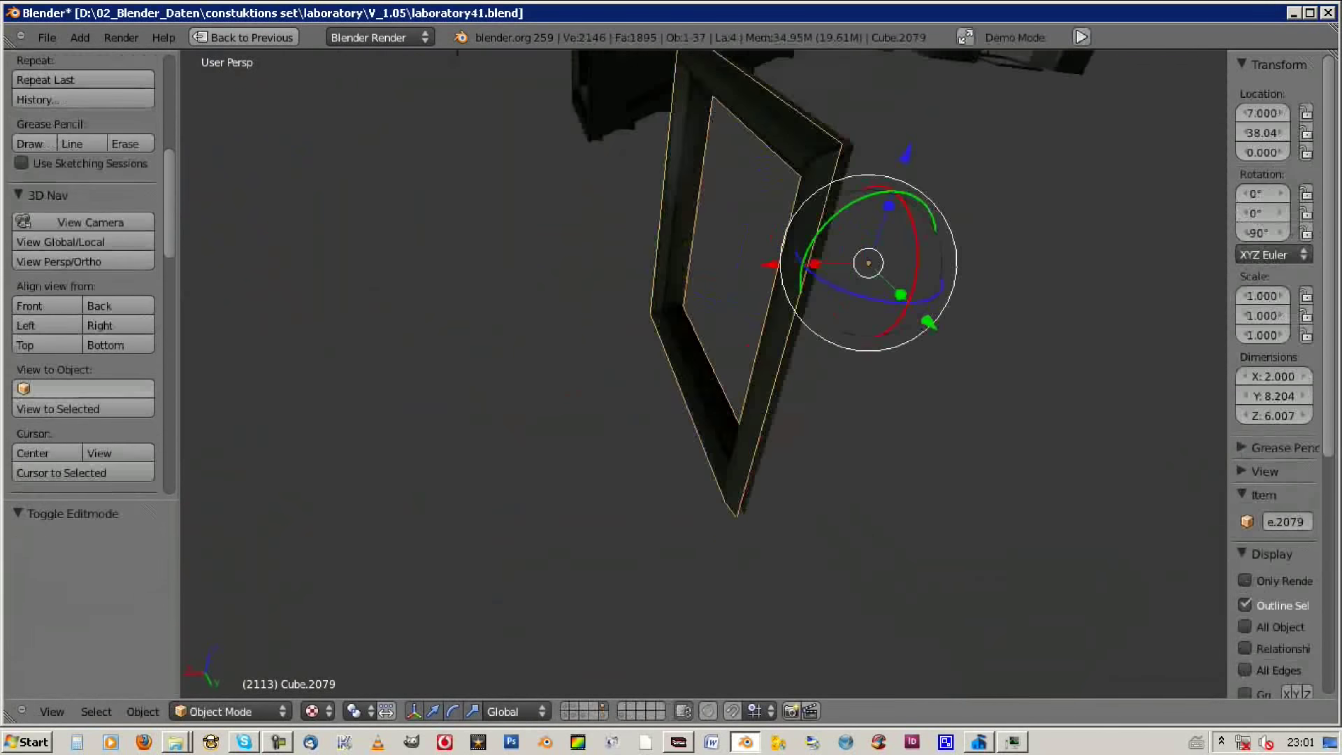
{"action": "key", "text": "ctrl+Up"}
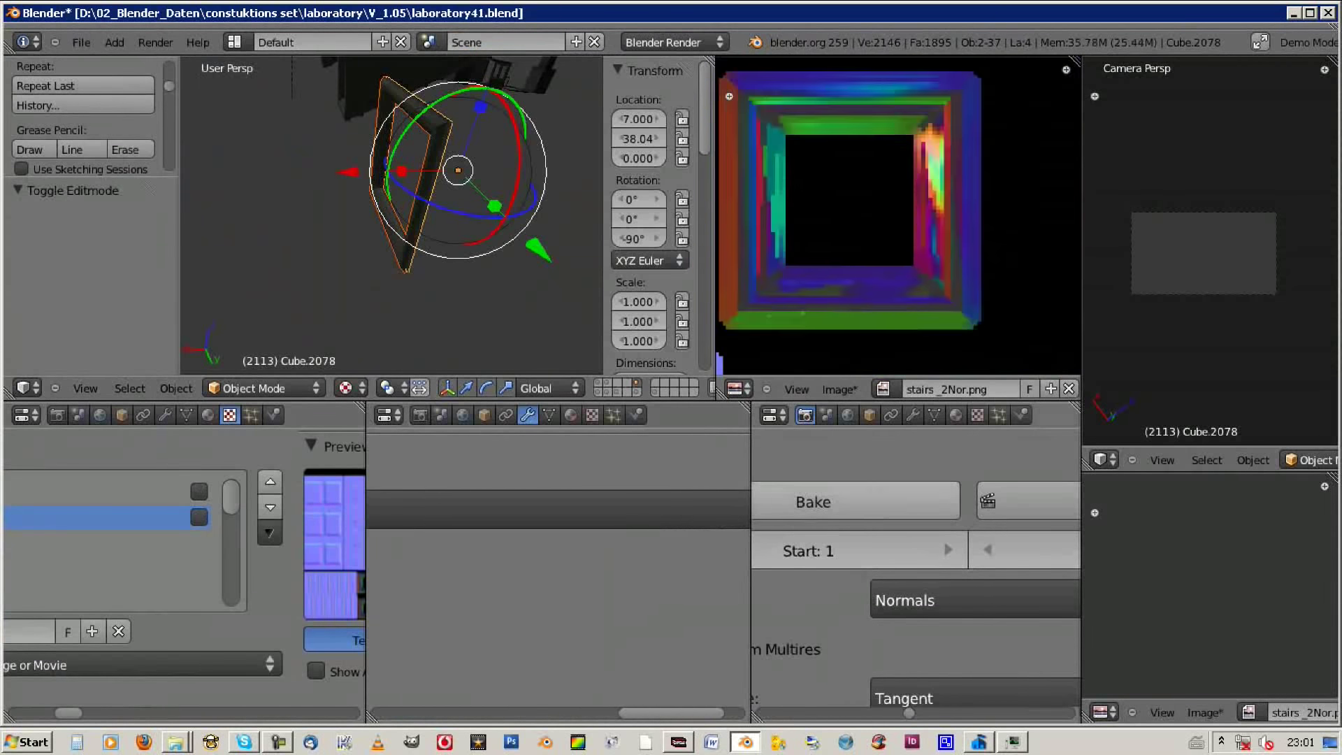
Step: Subdivide the frame mesh again and select all its geometry to show the UVs
{"action": "key", "text": "Tab"}
{"action": "key", "text": "w"}
{"action": "left_click", "coordinate": [365, 264]}
{"action": "key", "text": "Tab"}
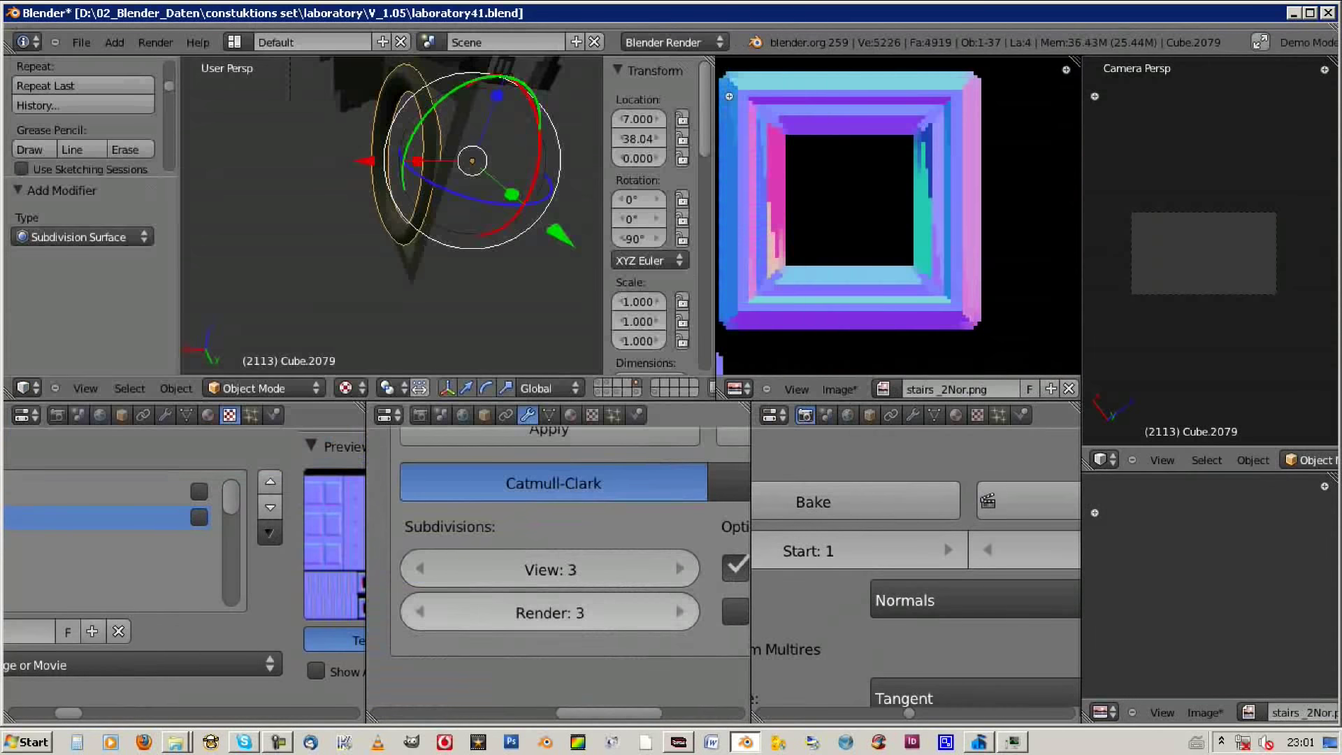
{"action": "key", "text": "Tab"}
{"action": "key", "text": "a"}
{"action": "key", "text": "Tab"}
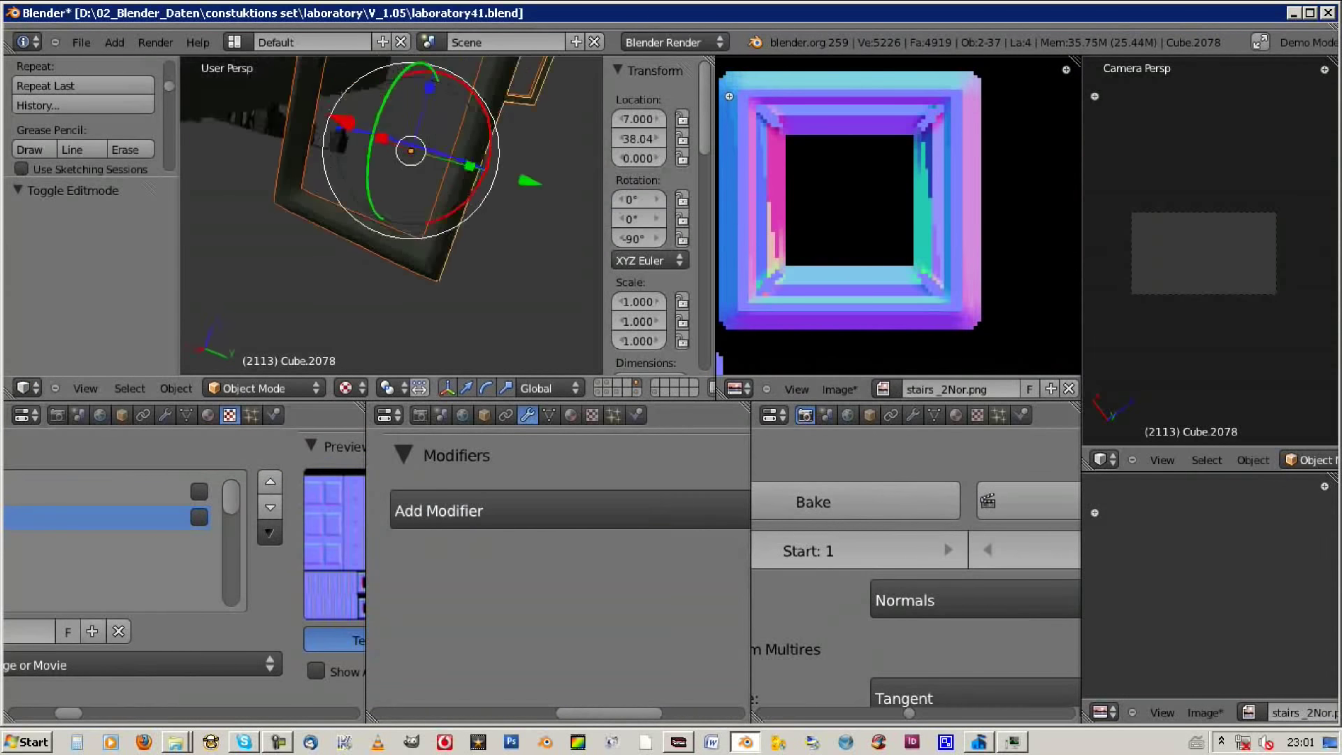
{"action": "key", "text": "Tab"}
Step: Undo and redo the recent frame edits, ending back in object mode
{"action": "key", "text": "ctrl+z"}
{"action": "key", "text": "ctrl+z"}
{"action": "key", "text": "ctrl+z"}
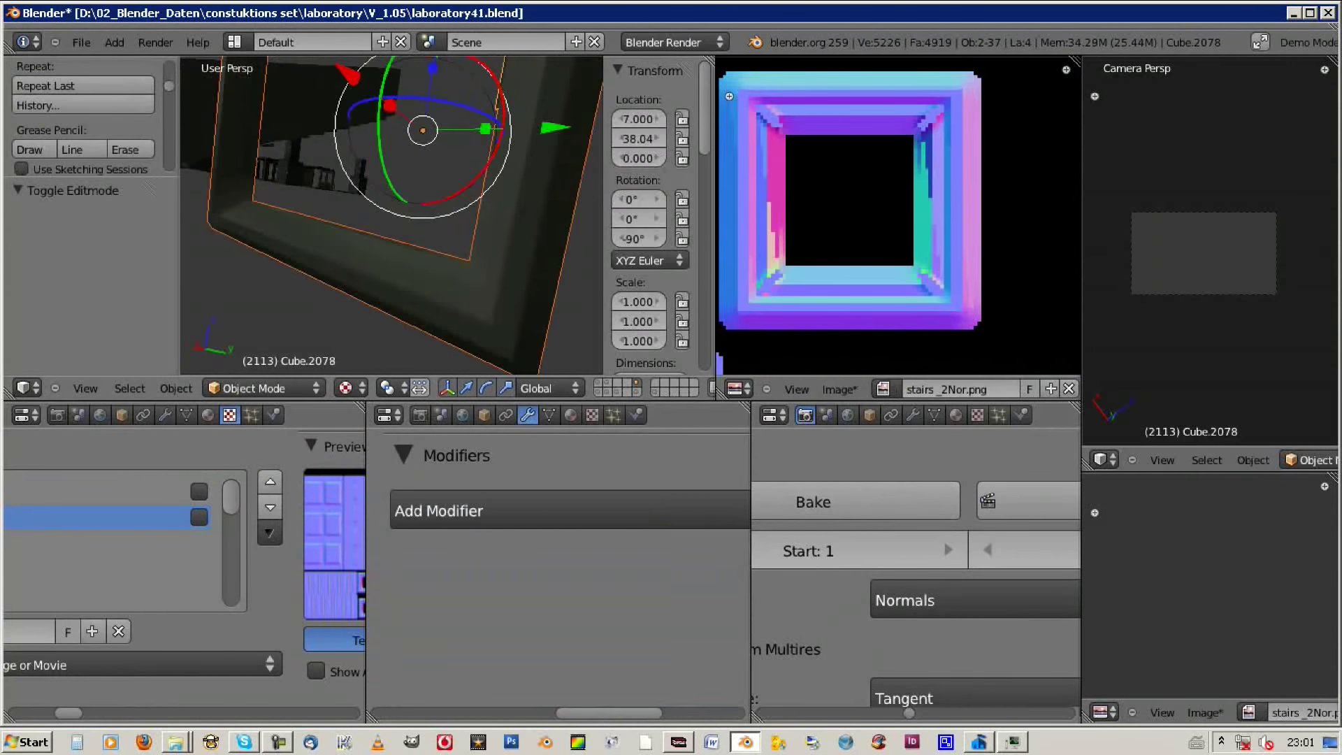
{"action": "key", "text": "ctrl+shift+z"}
{"action": "key", "text": "ctrl+z"}
{"action": "key", "text": "Tab"}
{"action": "key", "text": "w"}
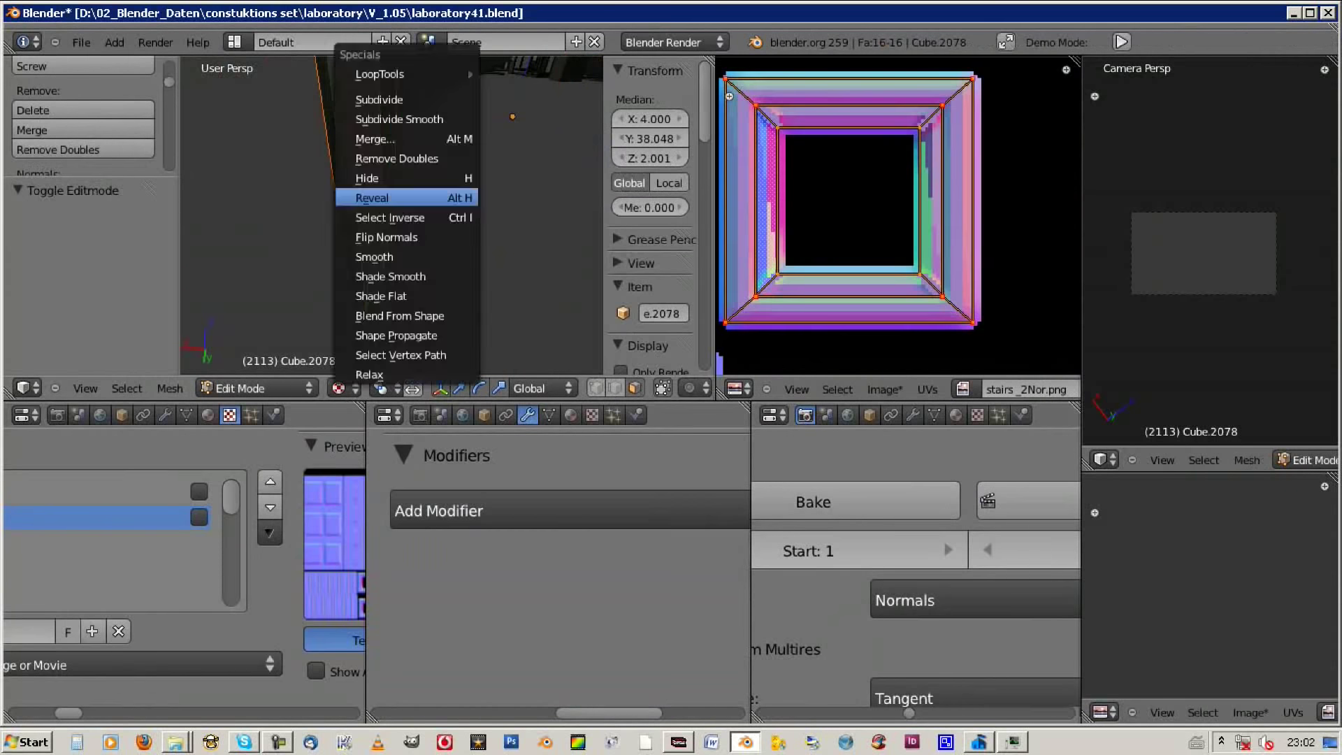
{"action": "key", "text": "ctrl+shift+z"}
{"action": "key", "text": "ctrl+z"}
{"action": "key", "text": "Tab"}
{"action": "key", "text": "w"}
{"action": "key", "text": "Escape"}
{"action": "key", "text": "Tab"}
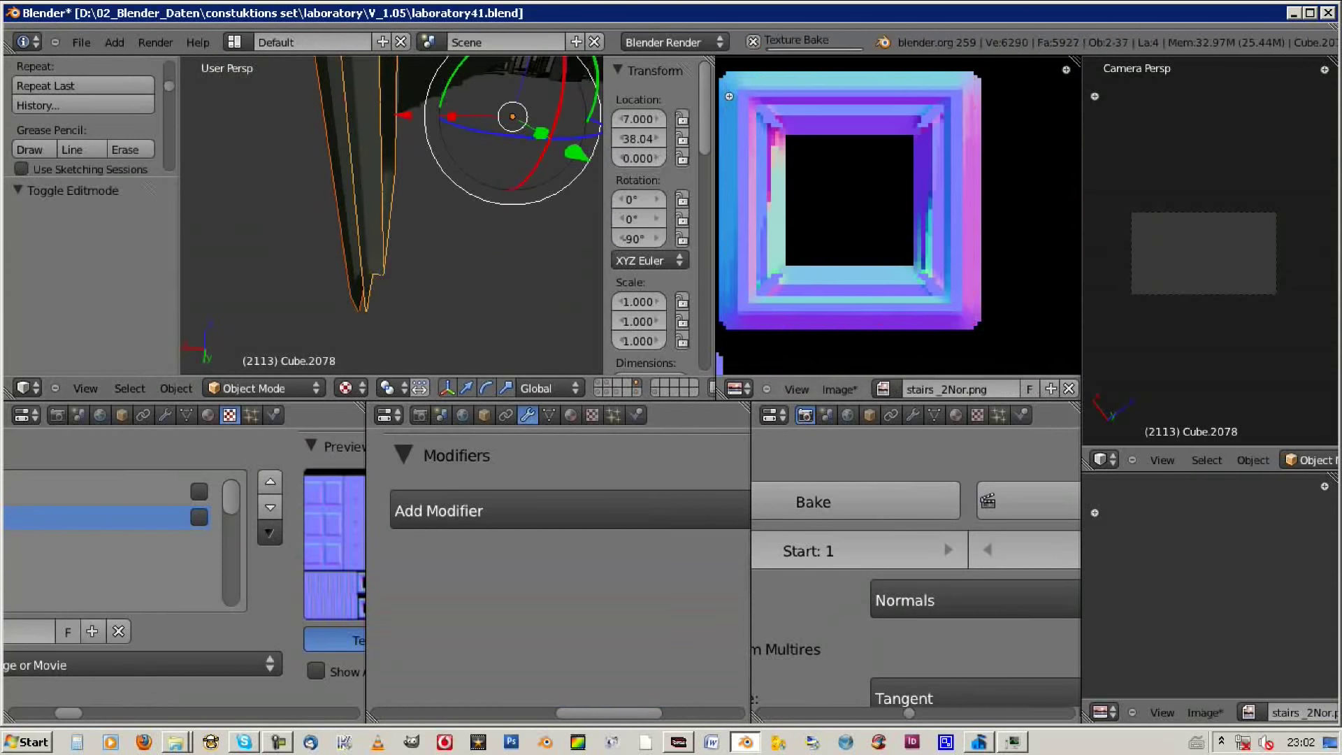
Step: Save the baked tunnel-frame normal map and delete the frame meshes, including Cube.2078
{"action": "key", "text": "alt+s"}
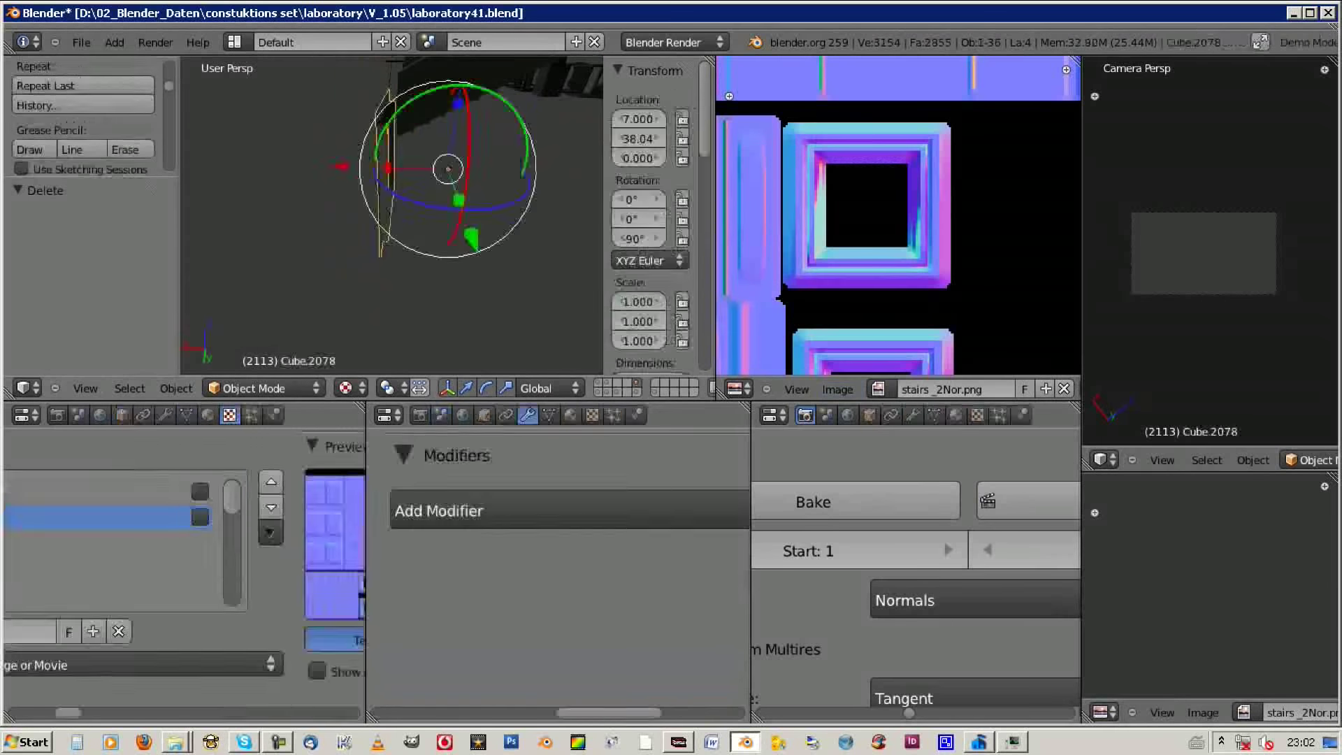
{"action": "key", "text": "ctrl+z"}
{"action": "middle_click_drag", "start_coordinate": [391, 210], "coordinate": [419, 182]}
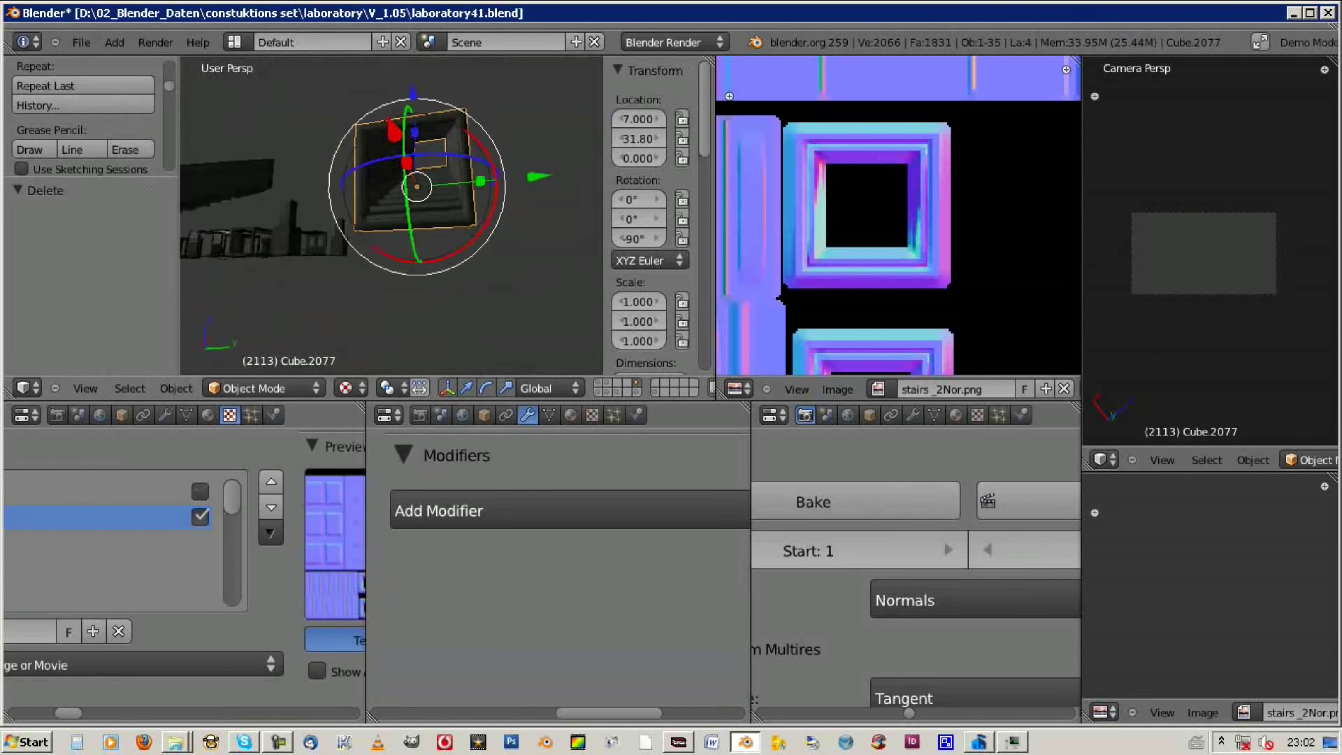
{"action": "key", "text": "ctrl+Up"}
{"action": "middle_click_drag", "start_coordinate": [698, 350], "coordinate": [769, 280]}
Step: Delete stair block Cube.2077 and separate the panel's cross-shaped bars into their own object
{"action": "key", "text": "Delete"}
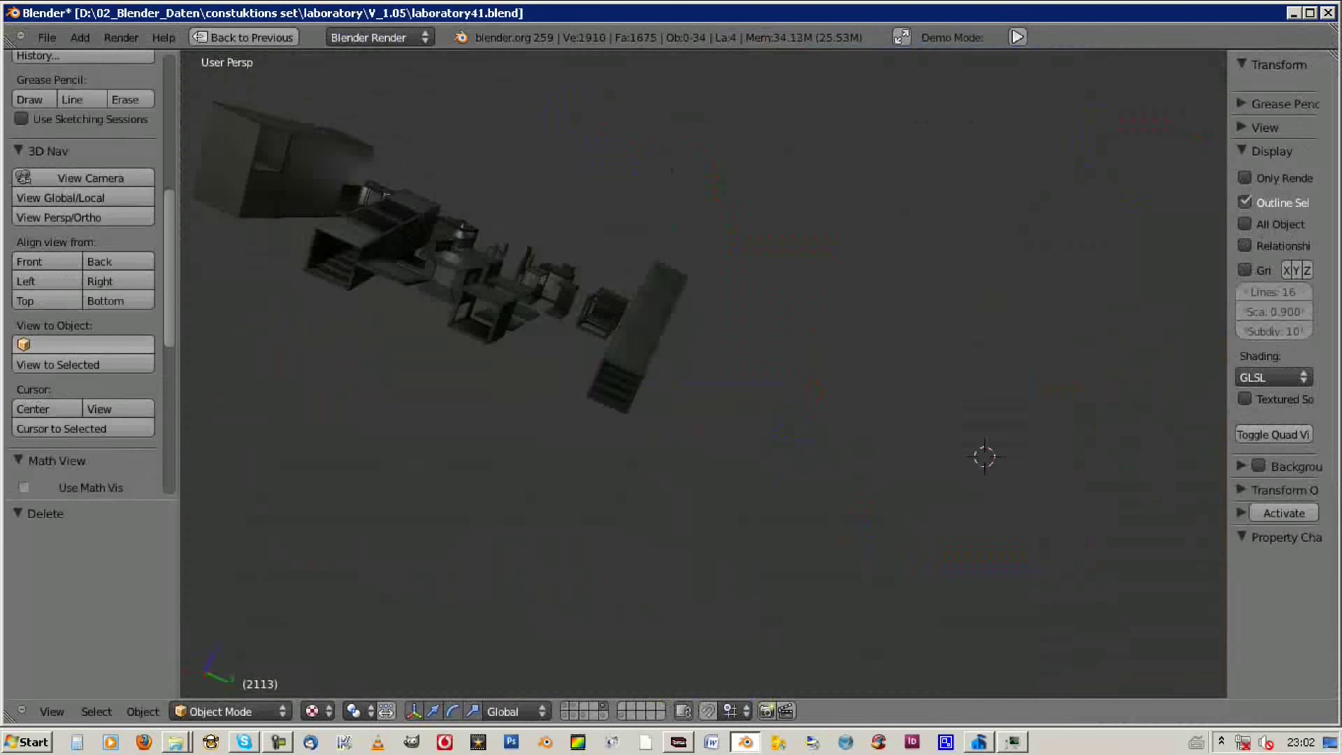
{"action": "key", "text": "ctrl+z"}
{"action": "key", "text": "Tab"}
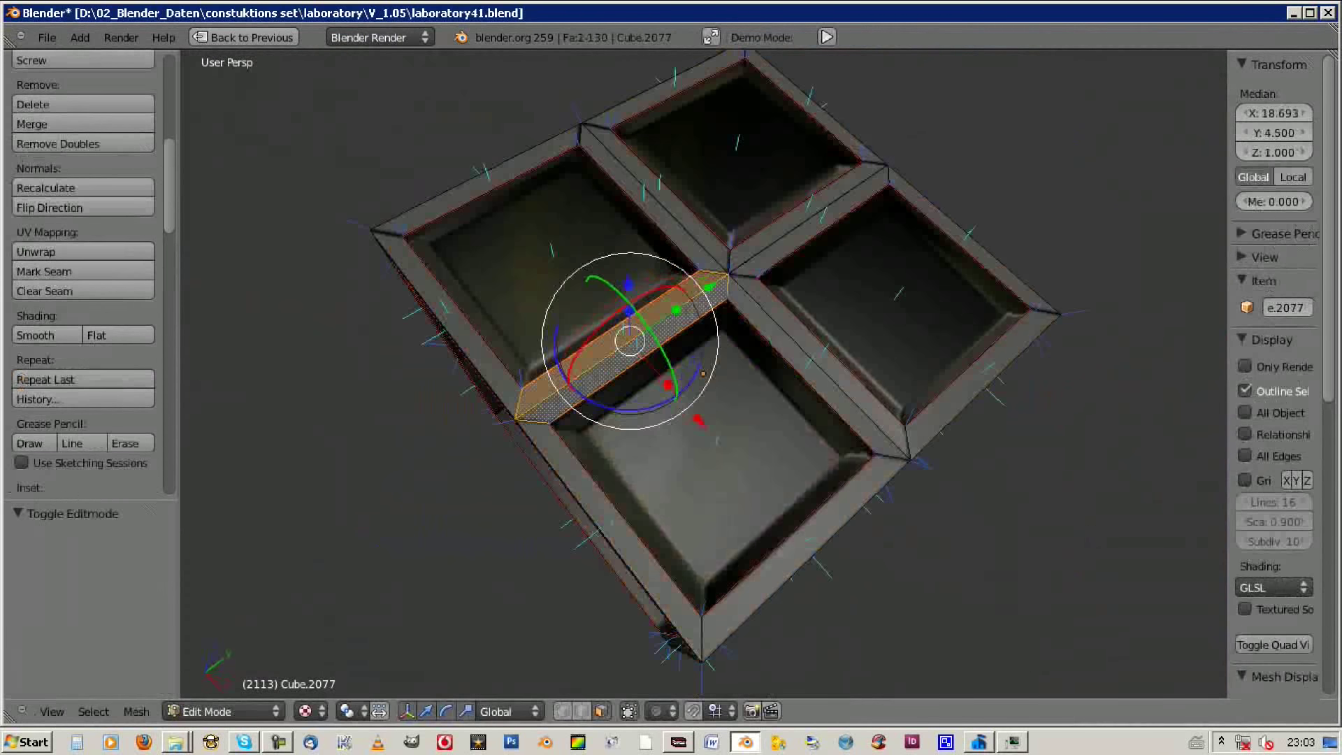
{"action": "key", "text": "p"}
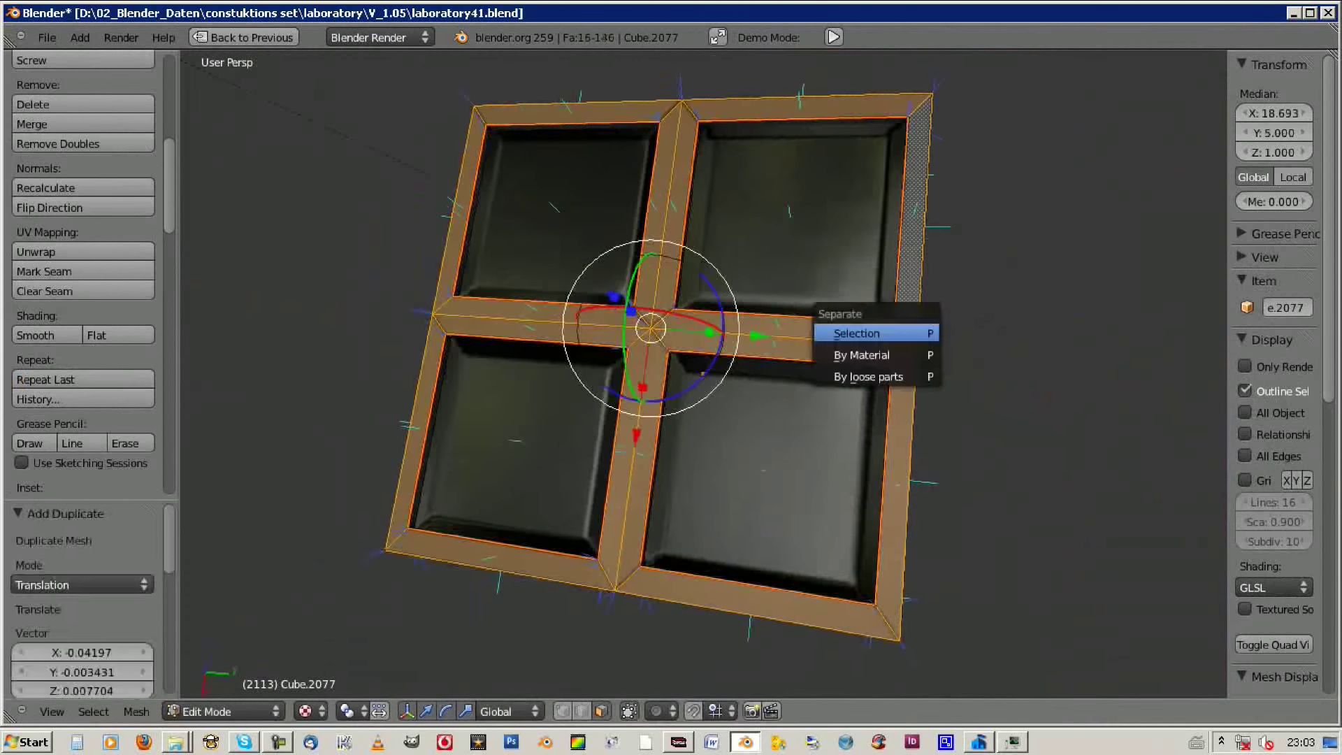
{"action": "left_click", "coordinate": [890, 329]}
Step: Select face loops along the bars in the new bars object
{"action": "key", "text": "Tab"}
{"action": "key", "text": "a"}
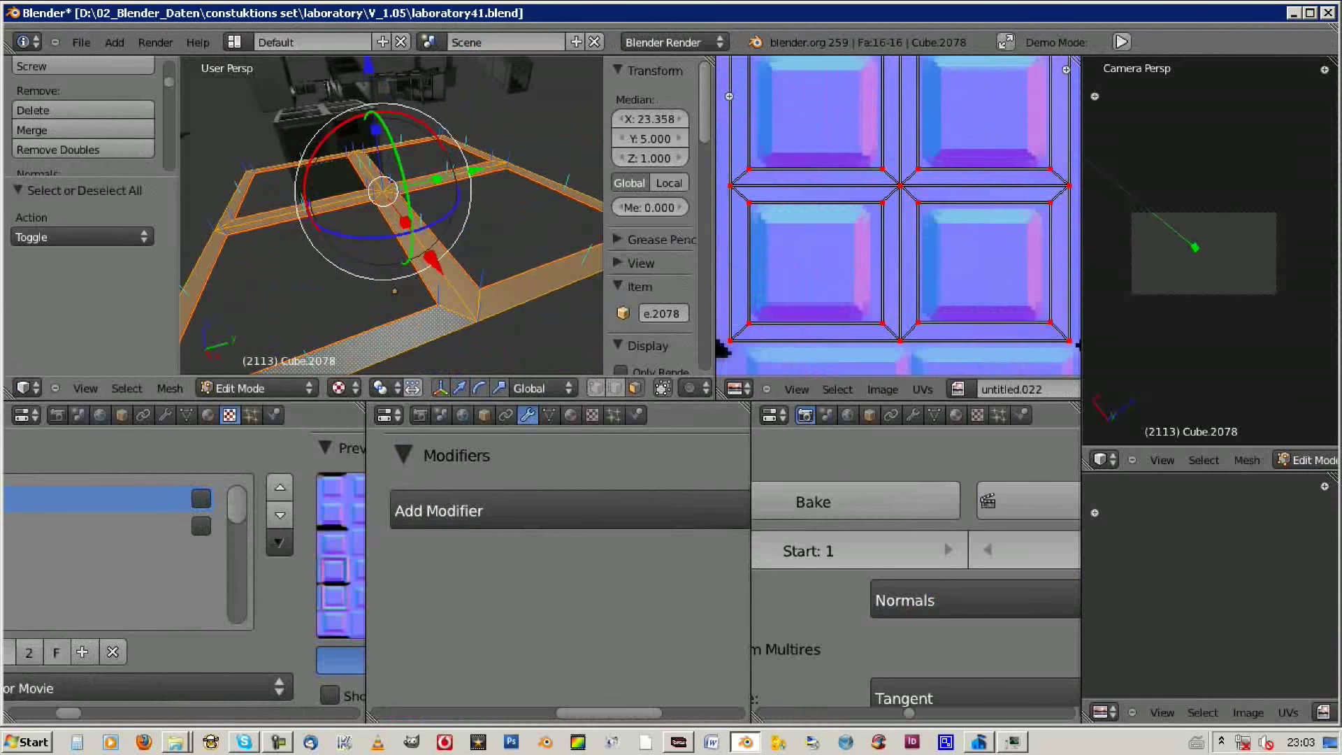
{"action": "left_click", "coordinate": [342, 158]}
{"action": "left_click", "coordinate": [364, 280], "text": "alt"}
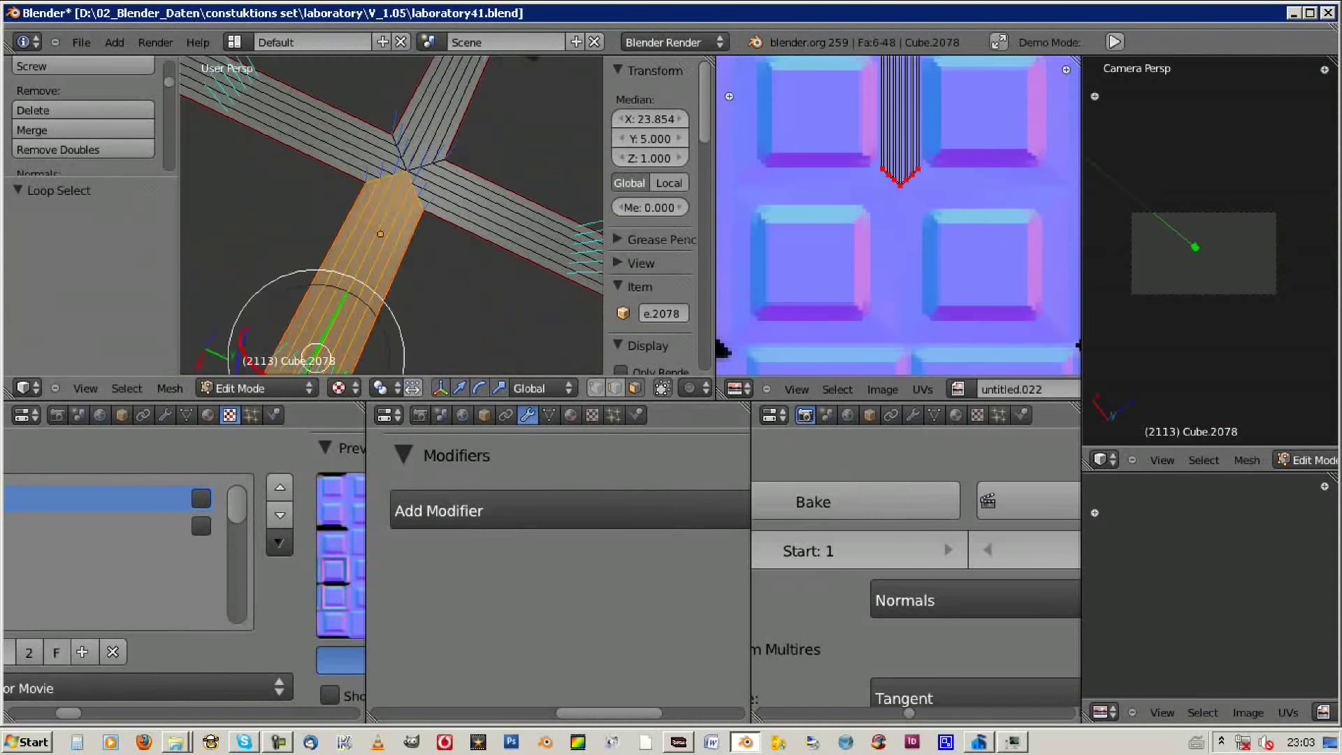
{"action": "middle_click_drag", "start_coordinate": [392, 210], "coordinate": [419, 230]}
{"action": "key", "text": "Tab"}
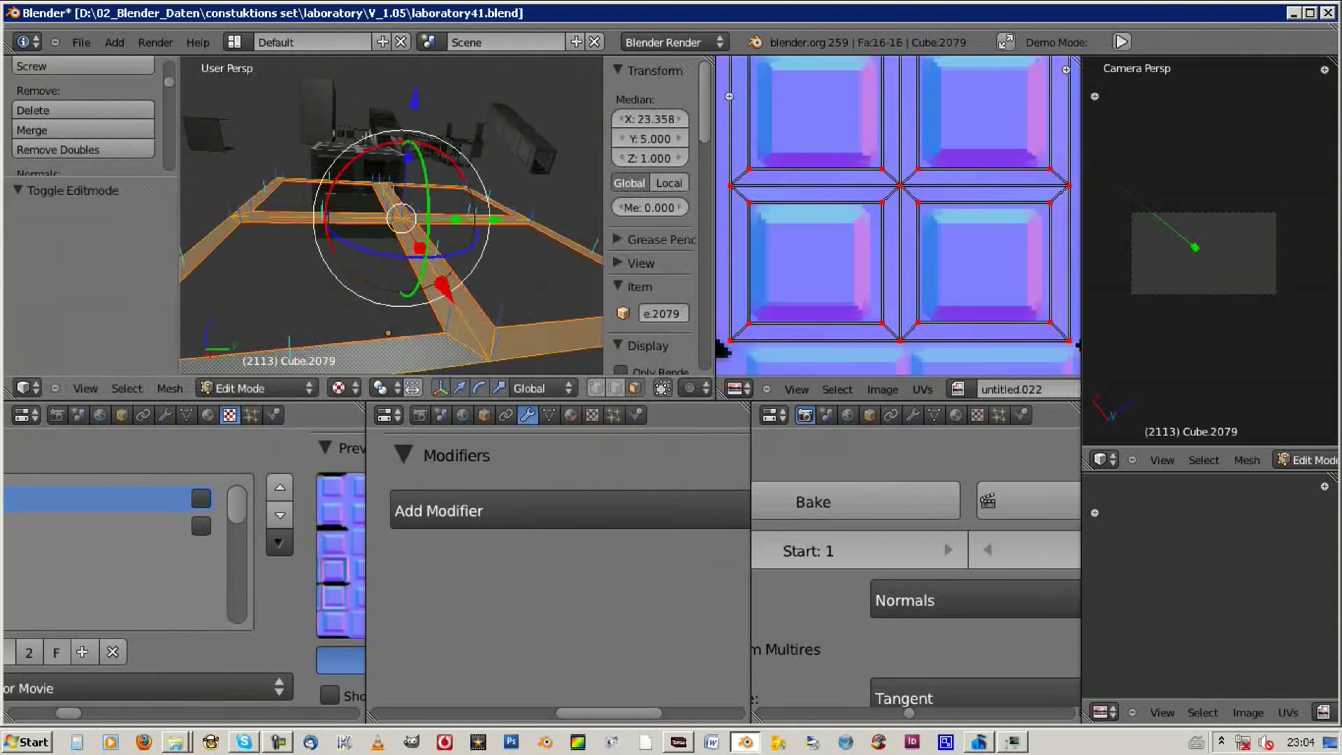
Step: Select an edge loop on the bars and add Subdivision Surface at level 3, then 4
{"action": "key", "text": "Tab"}
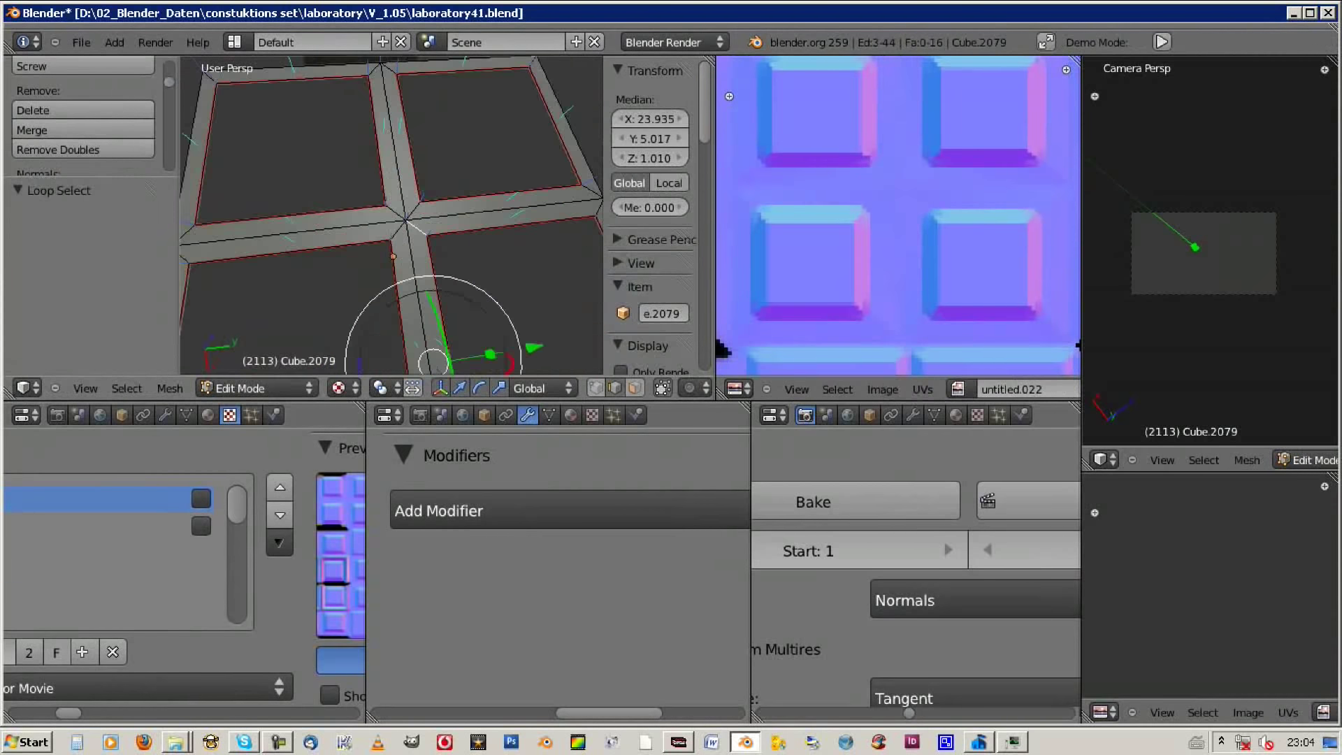
{"action": "left_click", "coordinate": [426, 294], "text": "alt"}
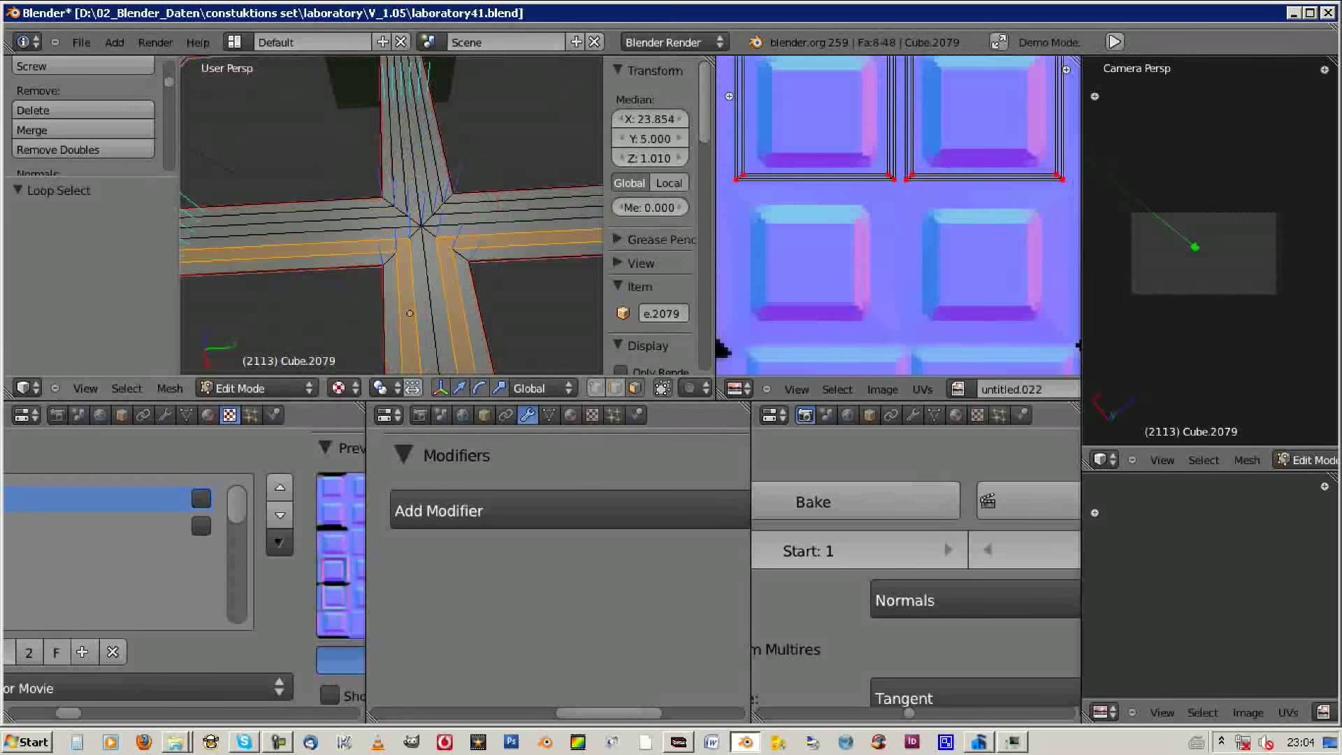
{"action": "middle_click_drag", "start_coordinate": [391, 209], "coordinate": [391, 280]}
{"action": "key", "text": "Tab"}
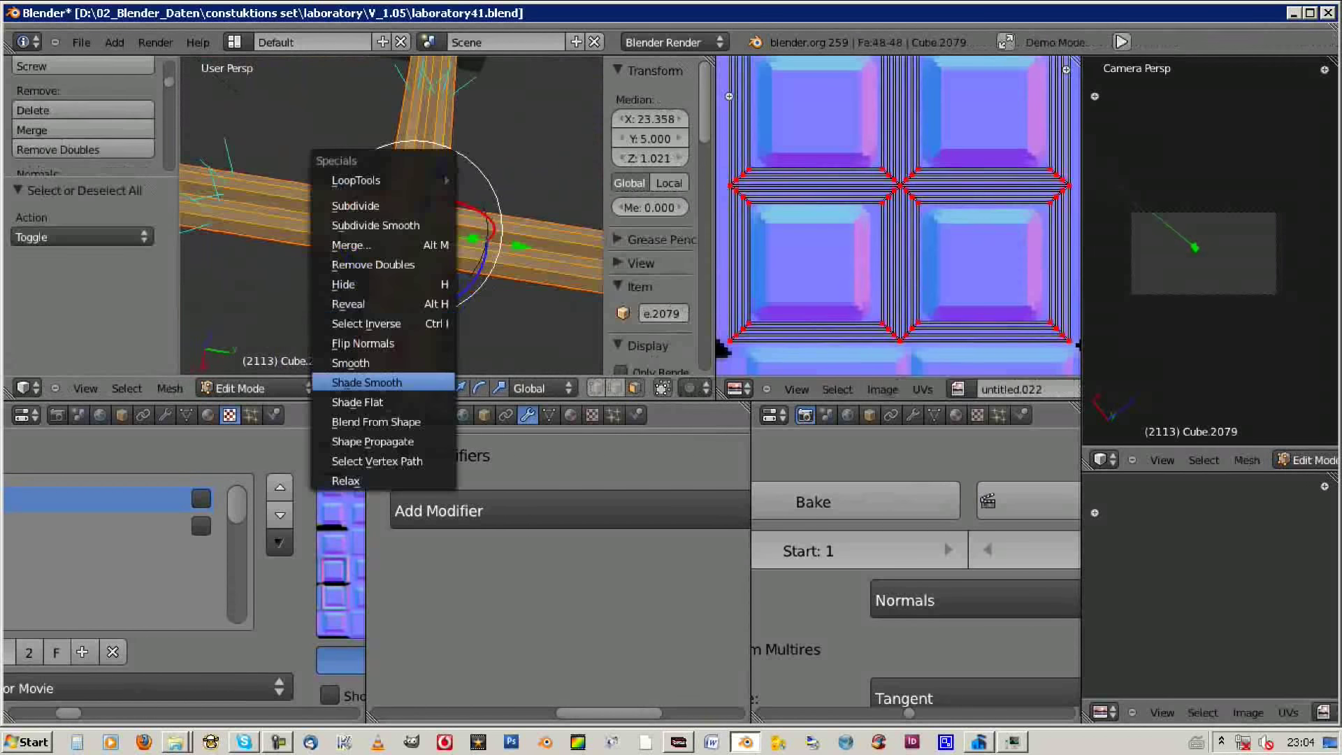
{"action": "key", "text": "ctrl+3"}
{"action": "scroll", "coordinate": [559, 559], "scroll_direction": "down", "scroll_amount": 3}
{"action": "key", "text": "ctrl+4"}
{"action": "key", "text": "Tab"}
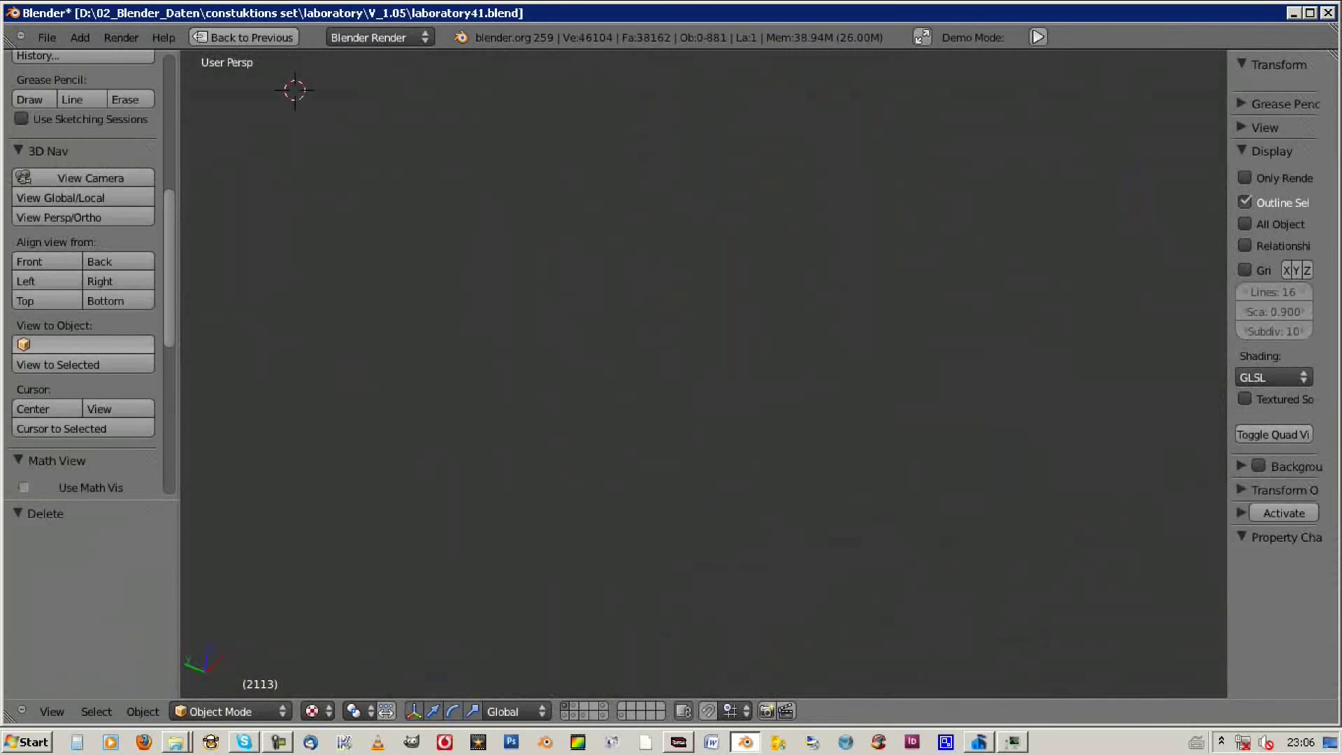
Step: Test-render, replace the old lamp with a Sun lamp rotated 34°, and unhide all objects
{"action": "key", "text": "F12"}
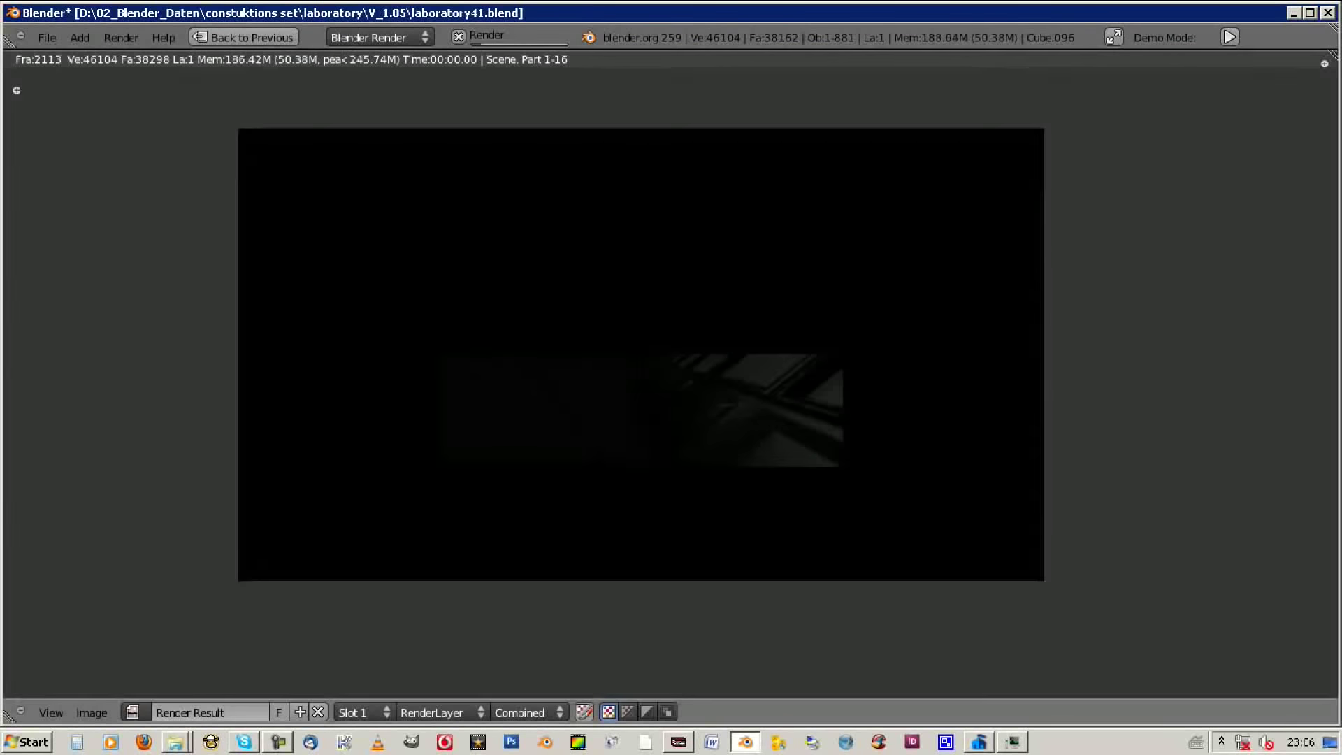
{"action": "key", "text": "Escape"}
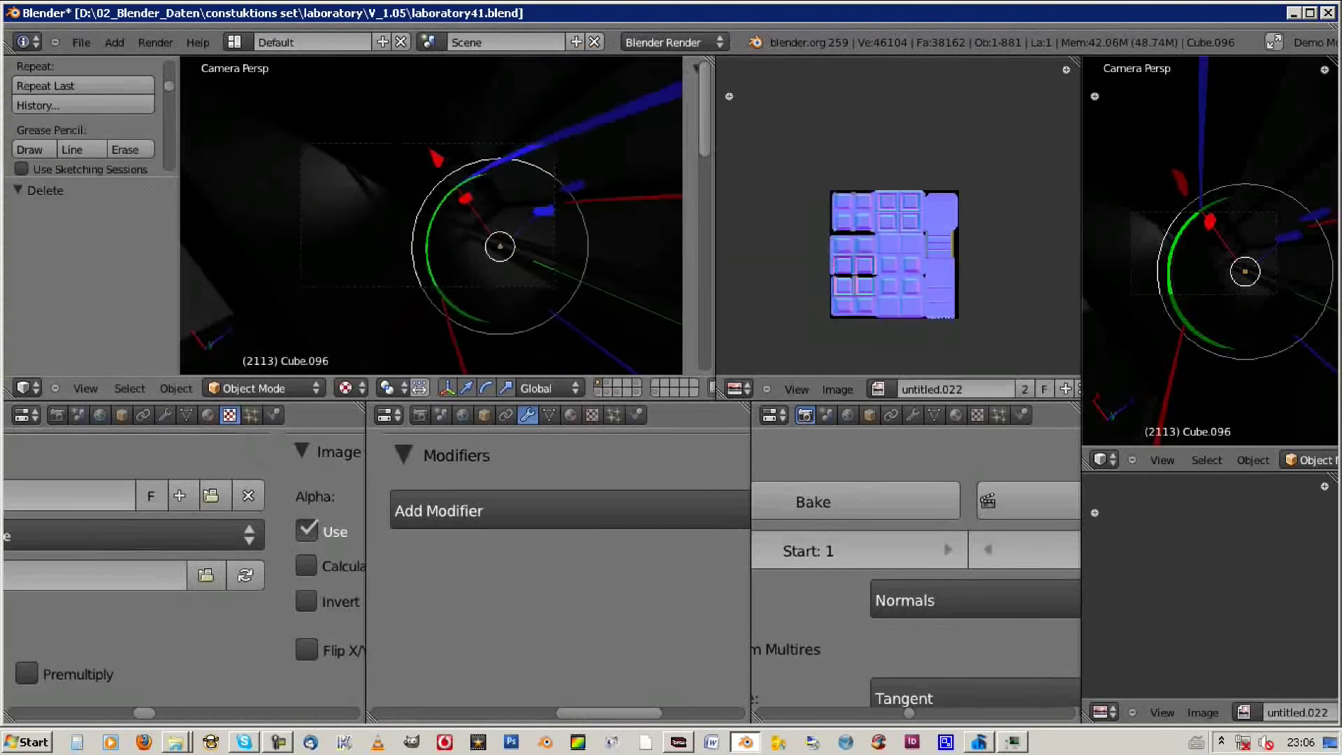
{"action": "key", "text": "x"}
{"action": "left_click", "coordinate": [299, 165]}
{"action": "key", "text": "shift+a"}
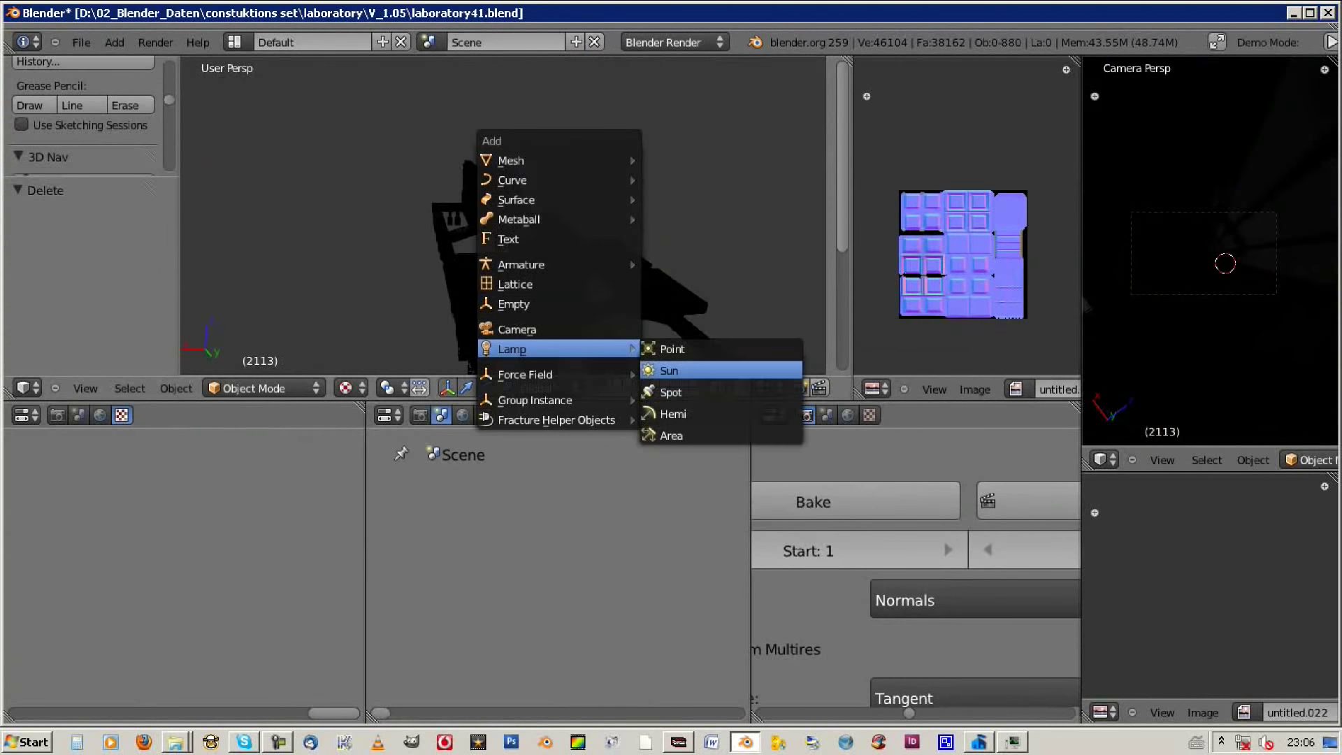
{"action": "left_click", "coordinate": [669, 371]}
{"action": "key", "text": "r"}
{"action": "key", "text": "ctrl+KP_0"}
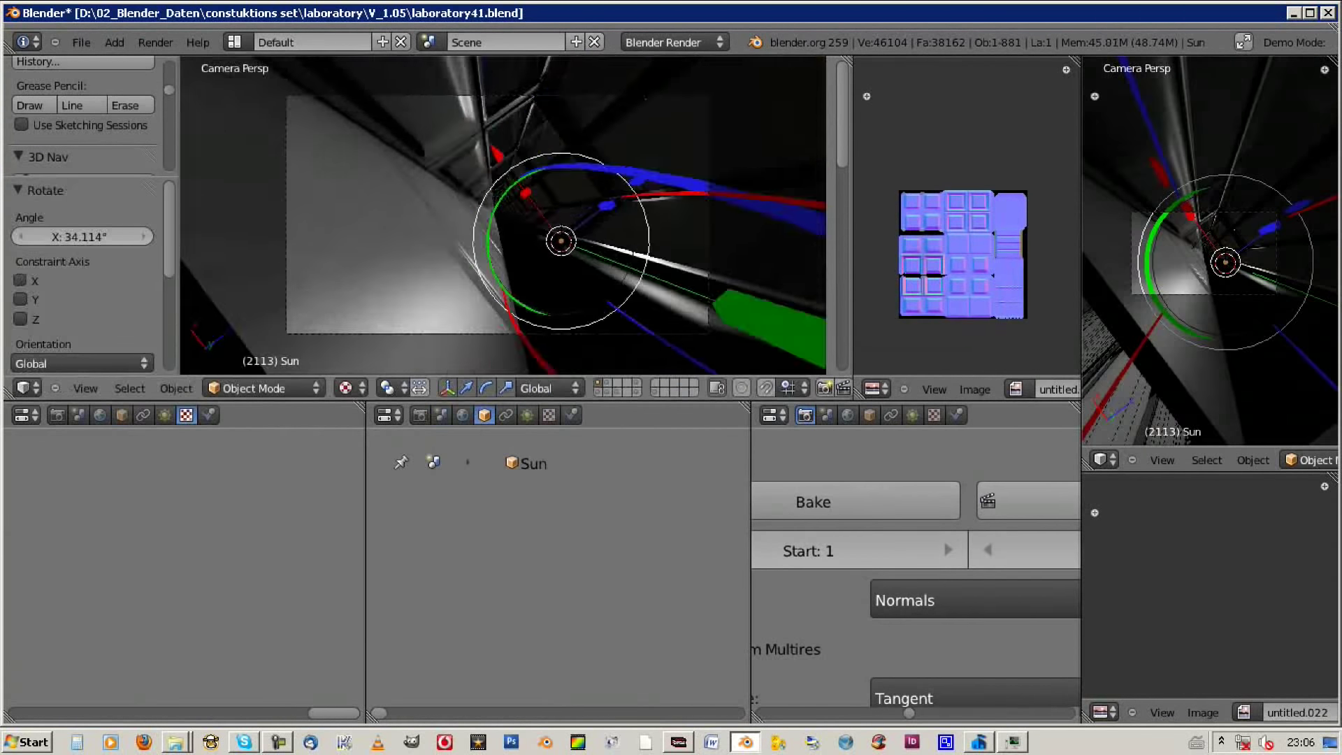
{"action": "key", "text": "alt+h"}
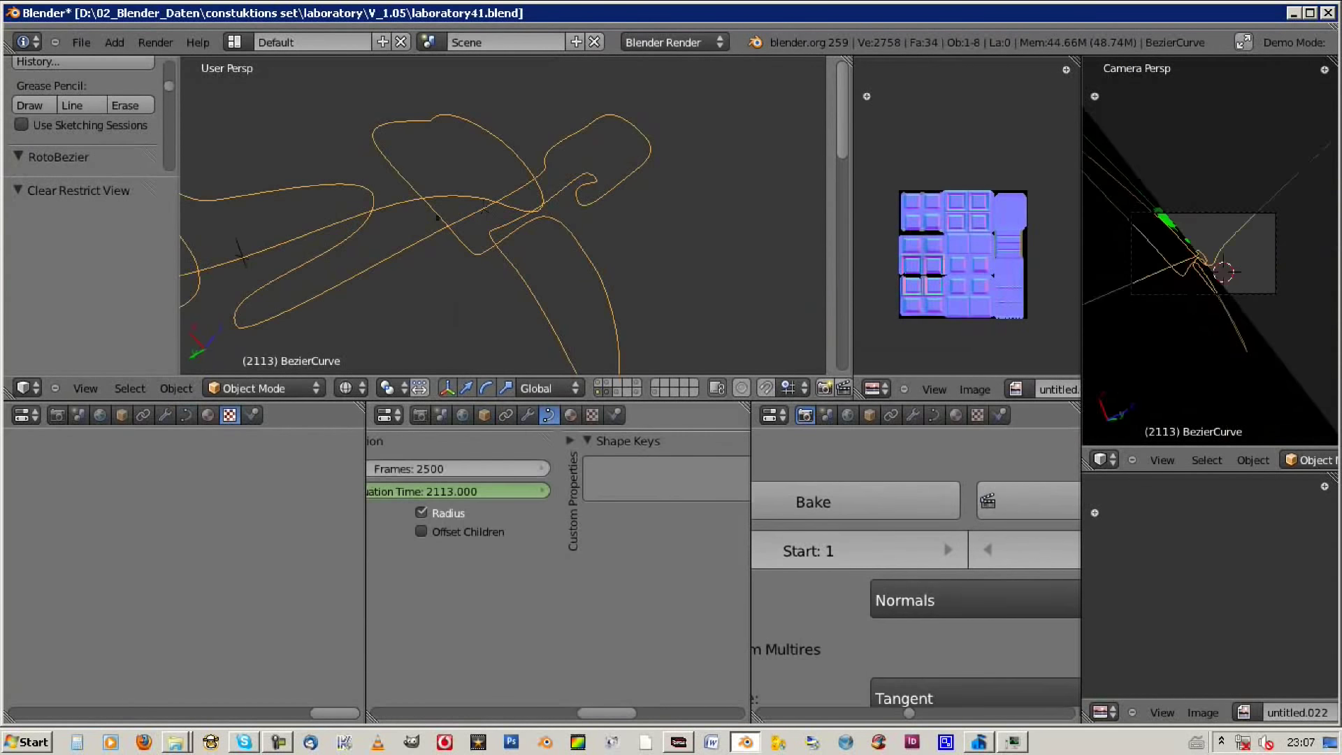
Step: Turn the bottom-right image area into a Timeline and rewind to the first frame
{"action": "key", "text": "KP_0"}
{"action": "left_click", "coordinate": [1104, 712]}
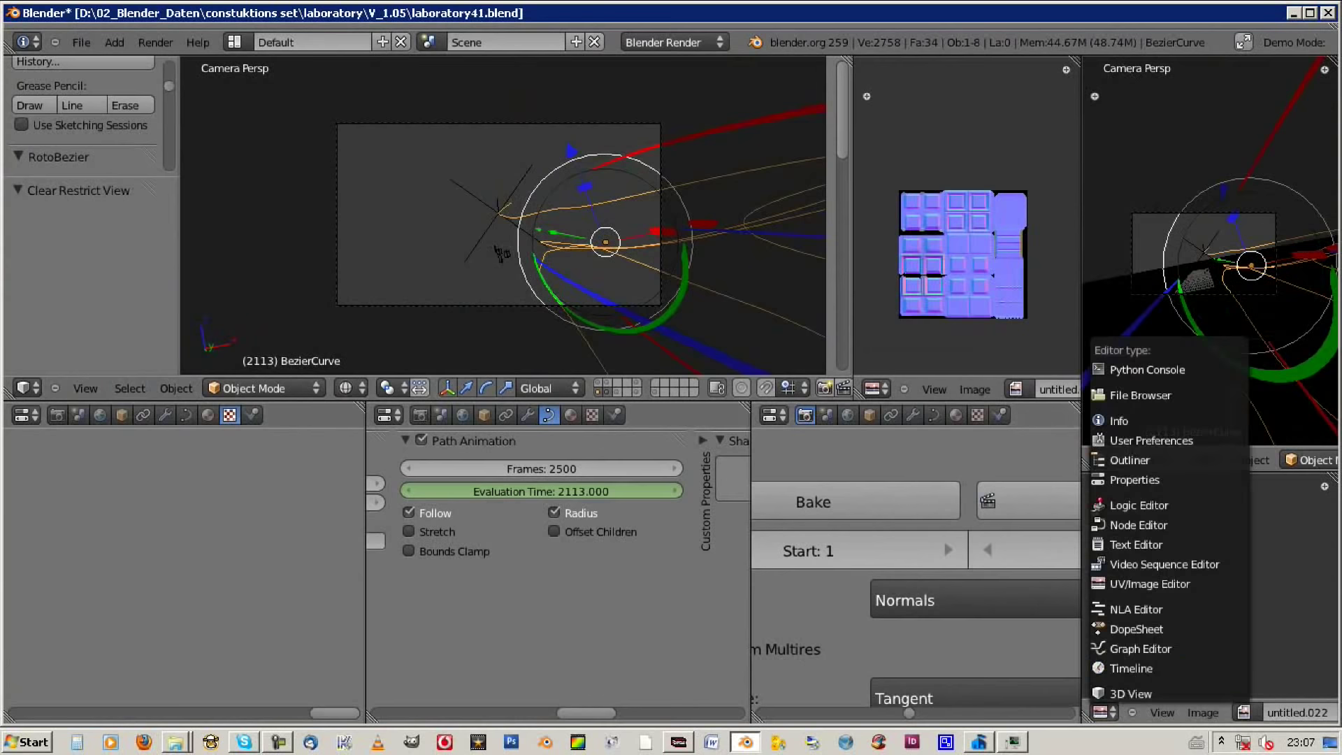
{"action": "left_click", "coordinate": [1153, 647]}
{"action": "left_click", "coordinate": [1092, 594]}
{"action": "middle_click_drag", "start_coordinate": [521, 238], "coordinate": [580, 252]}
{"action": "key", "text": "ctrl+Up"}
Step: Play the camera fly-through from camera view, set frame 0, and show the right view as wireframe
{"action": "key", "text": "KP_0"}
{"action": "key", "text": "alt+a"}
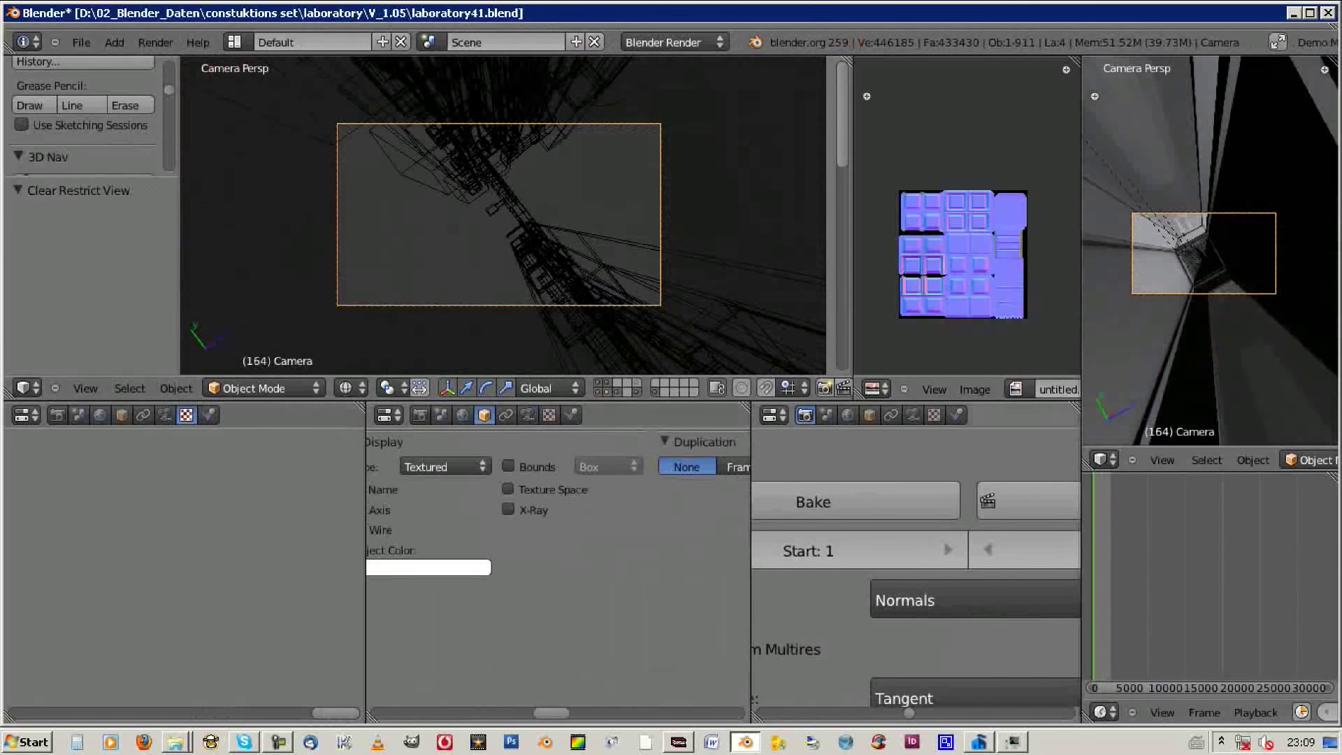
{"action": "key", "text": "Return"}
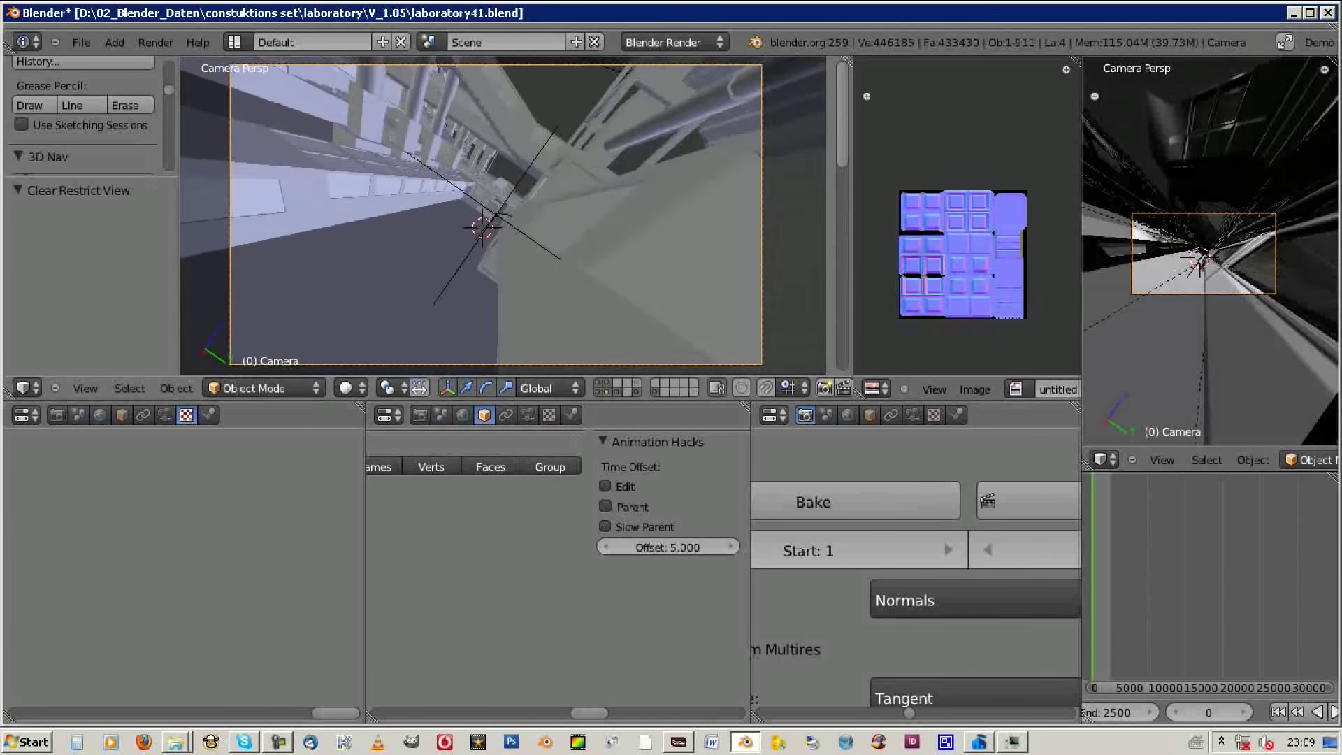
{"action": "scroll", "coordinate": [1188, 459], "scroll_direction": "right", "scroll_amount": 3}
{"action": "left_click", "coordinate": [1177, 459]}
{"action": "left_click", "coordinate": [1132, 349]}
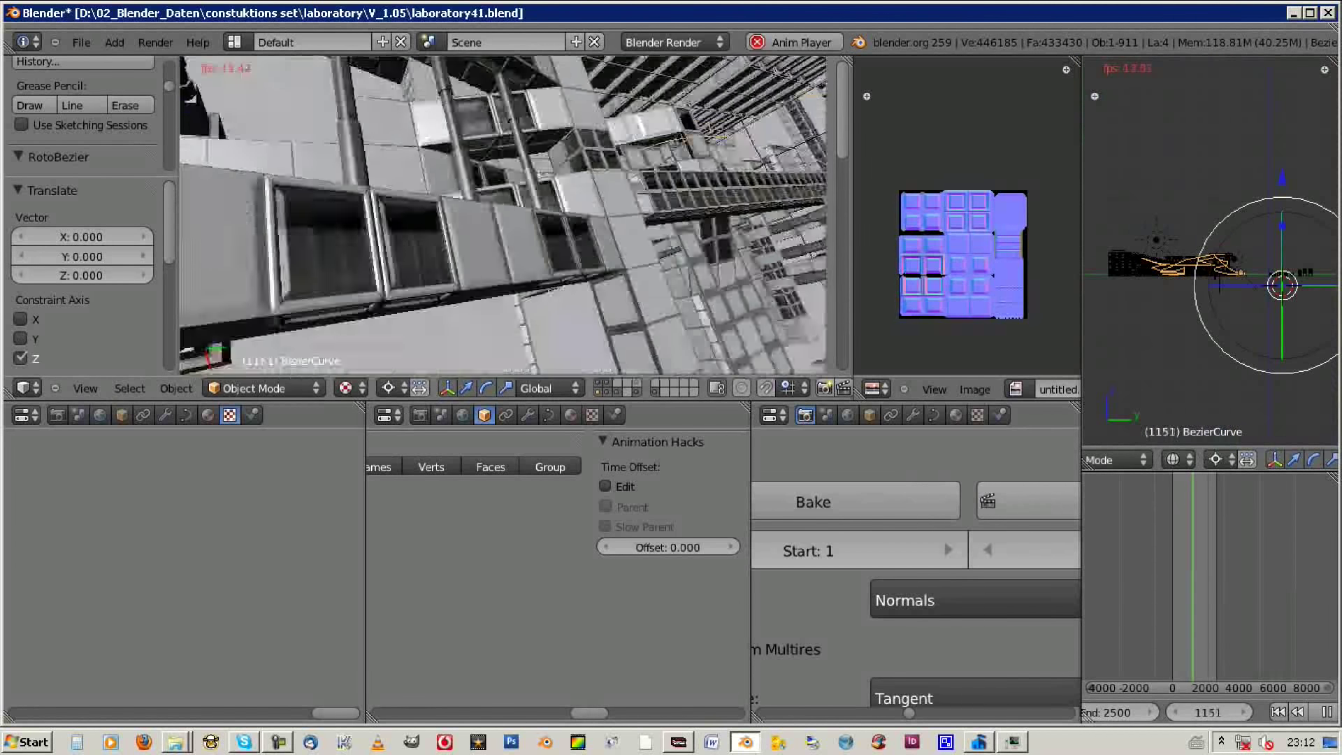
Step: Start rendering the full camera fly-through animation with Render Animation
{"action": "left_click", "coordinate": [193, 82]}
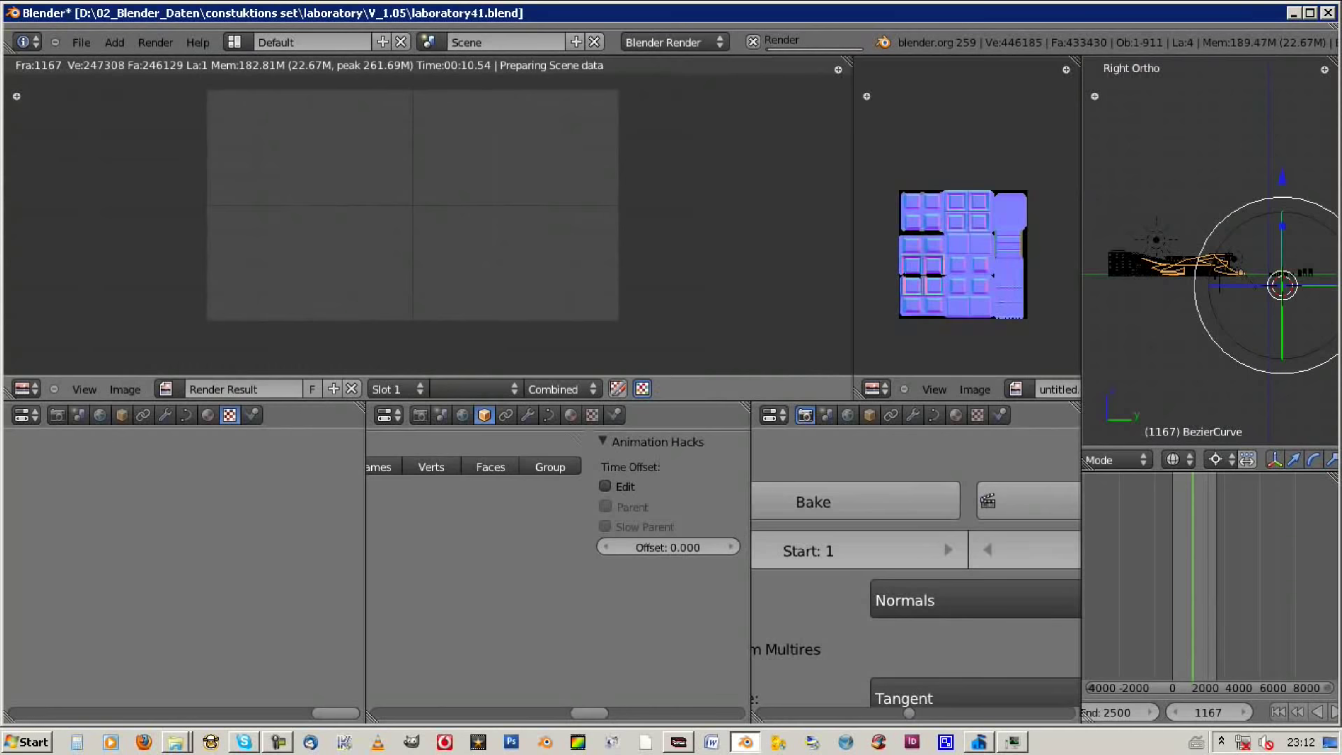